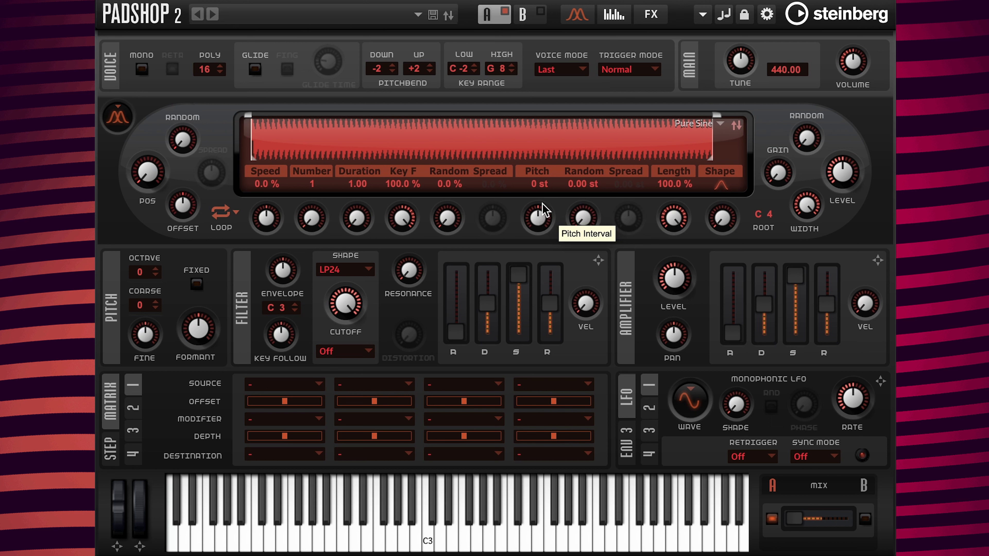
Load the Anklung sample from Padshop's 03 Instruments category into the grain oscillator.
click(720, 125)
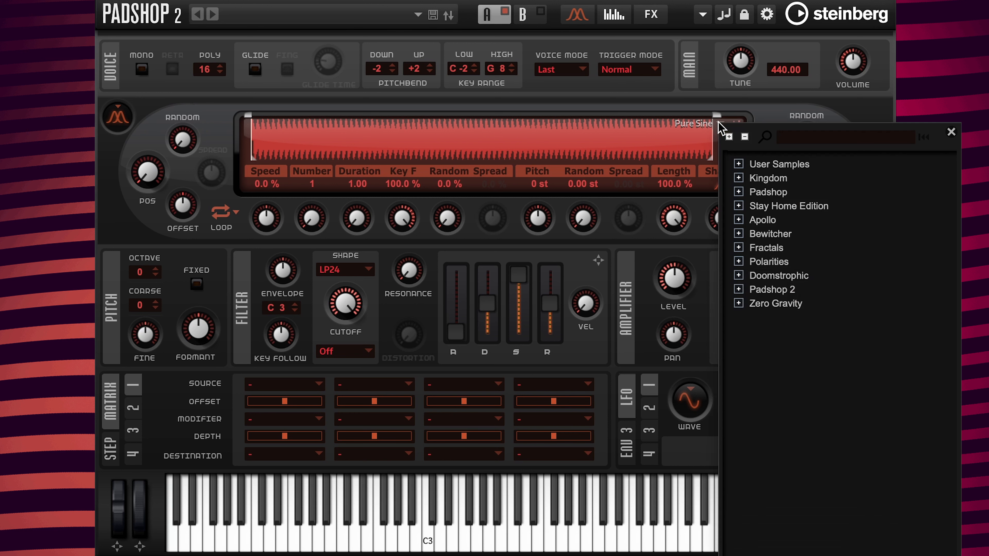
click(739, 192)
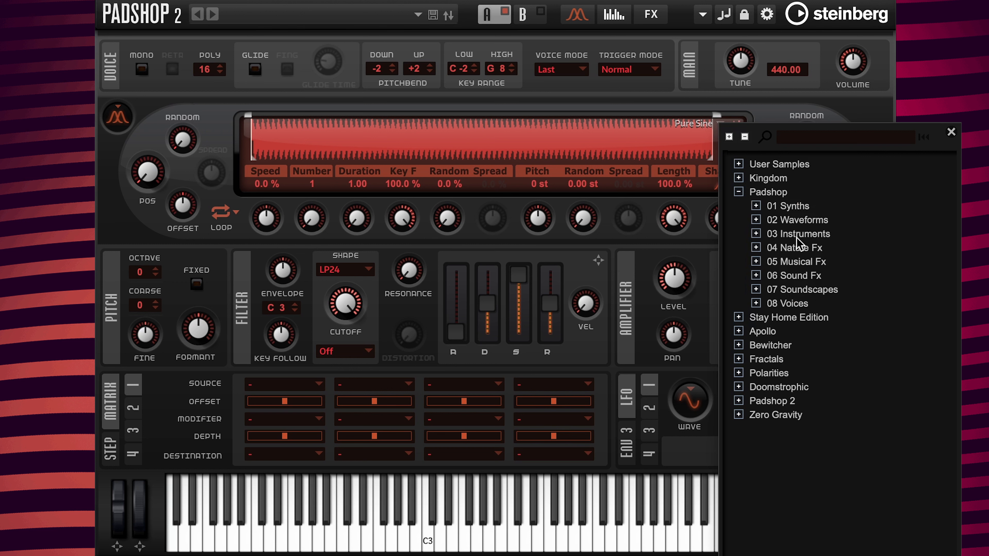
click(755, 234)
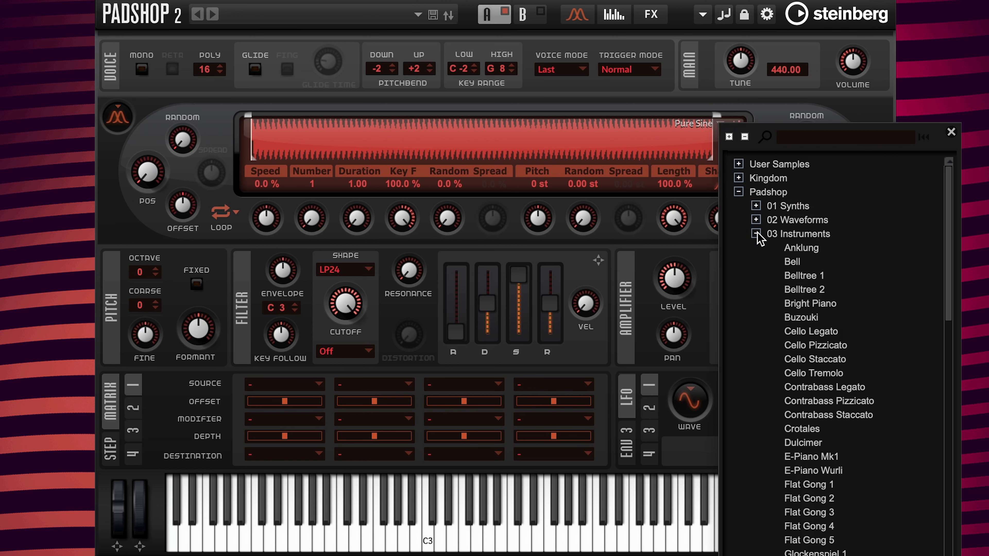
double_click(808, 254)
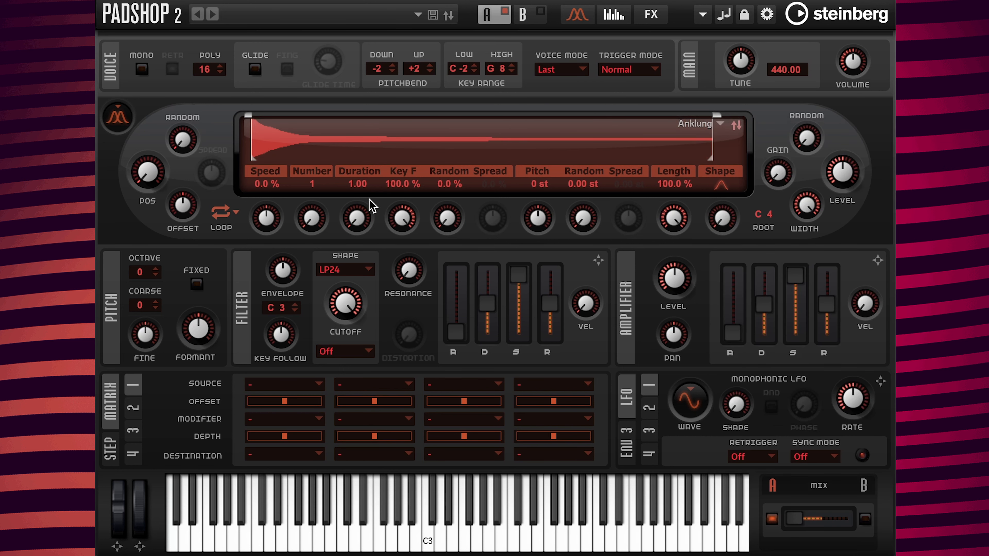
Set the grain duration to 1000 and the number of grains to 4.
double_click(358, 184)
text(1000)
key(Return)
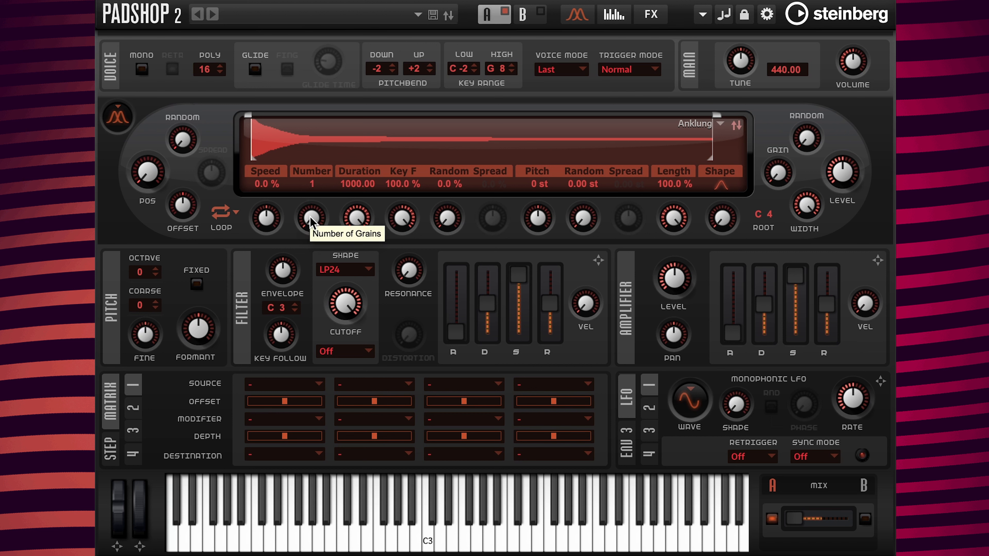
click(312, 186)
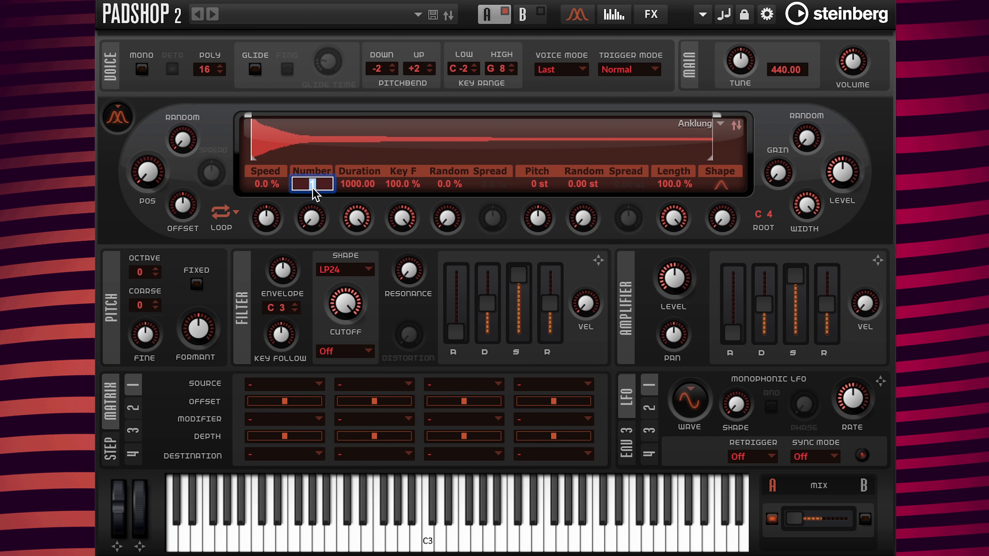
text(4)
key(Return)
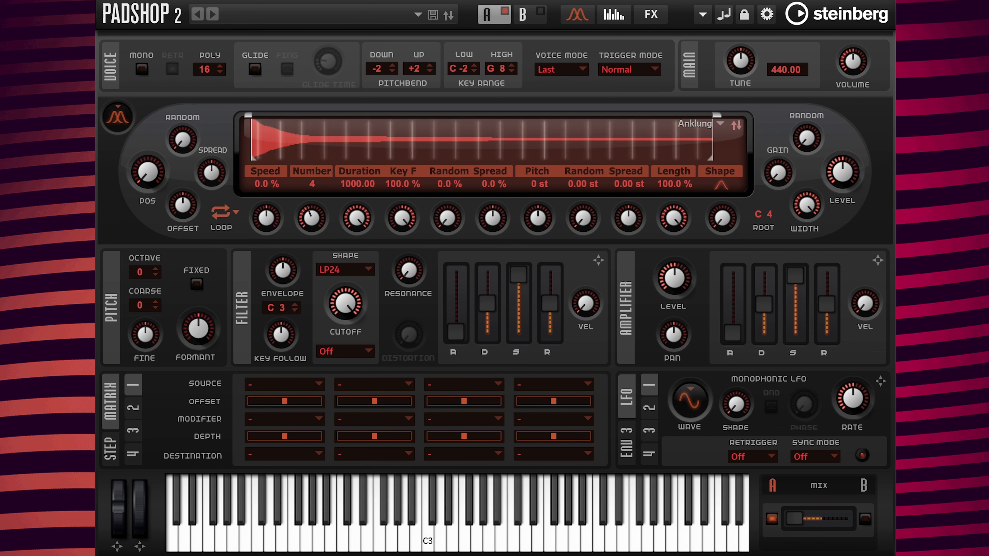
Turn on fixed pitch and set the grain duration key follow to 0%.
click(196, 284)
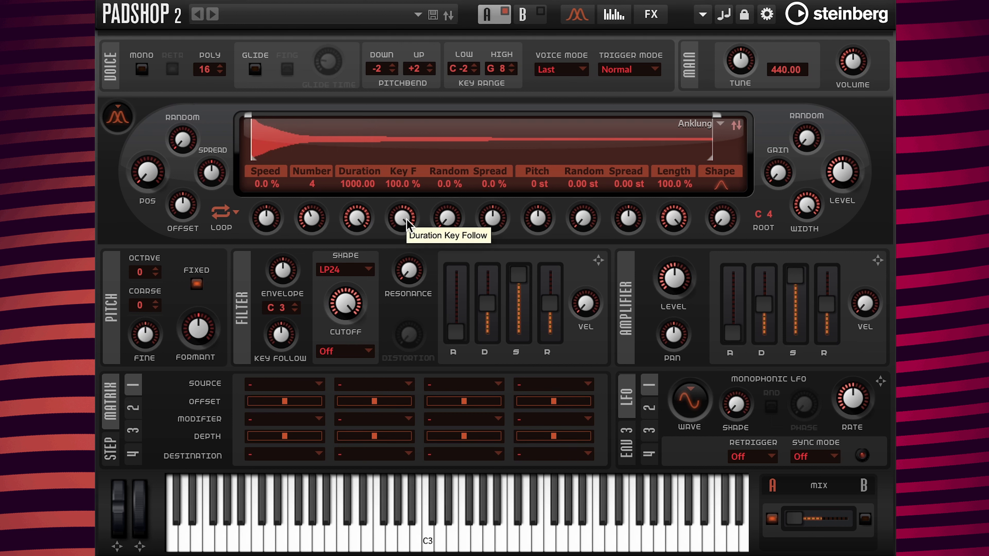
double_click(406, 183)
text(0)
key(Return)
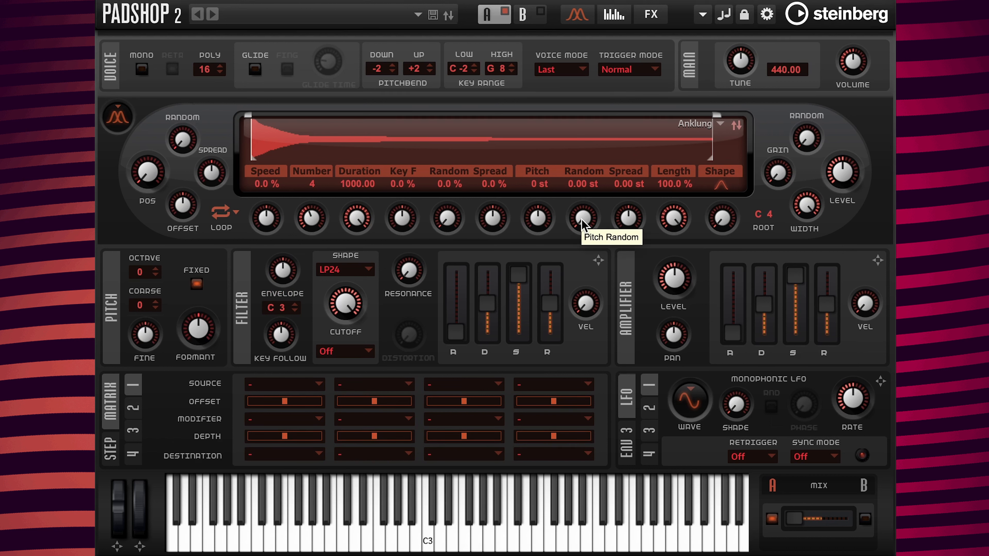
Set the grain pitch random amount to 6 st.
double_click(581, 184)
text(6)
key(Return)
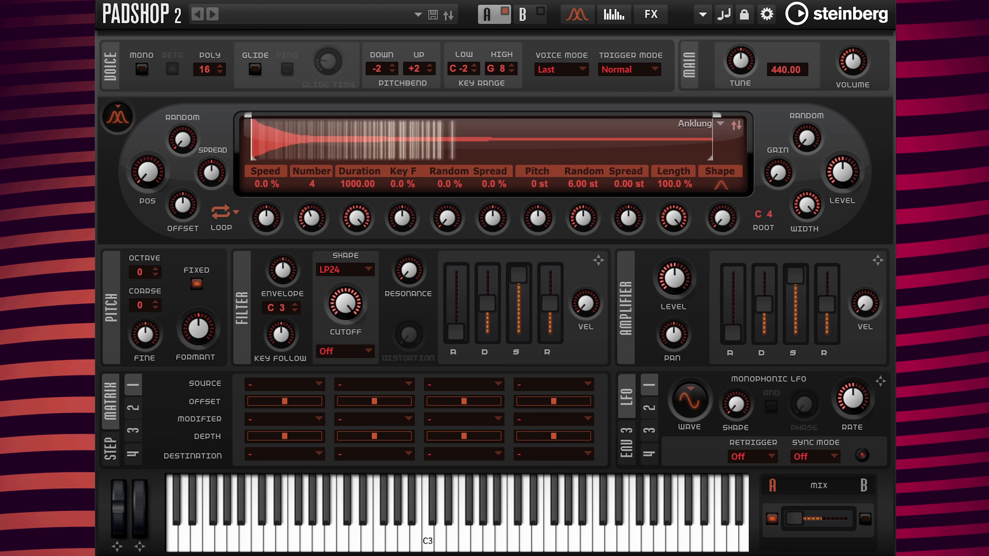
Set the grain position spread to 50%.
mouse_move(210, 171)
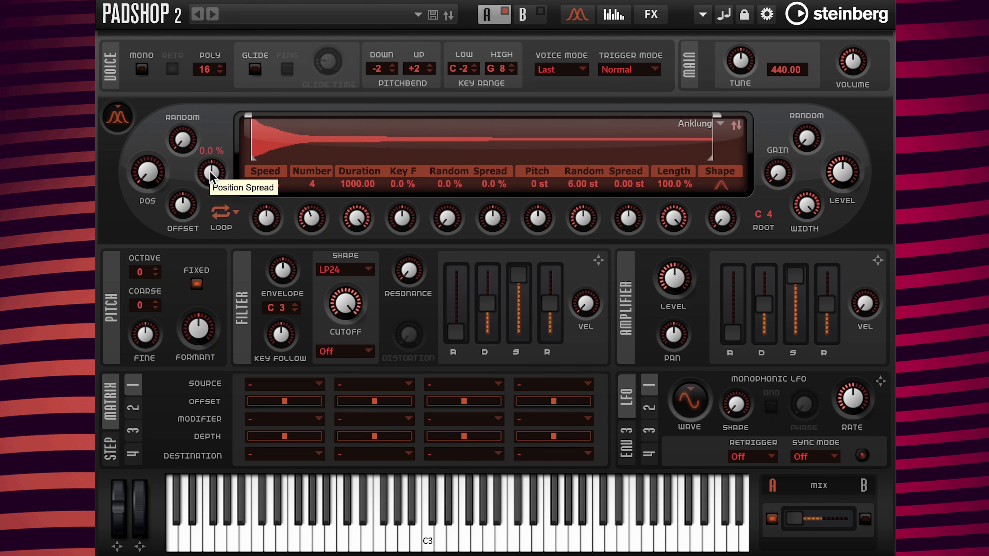
double_click(208, 151)
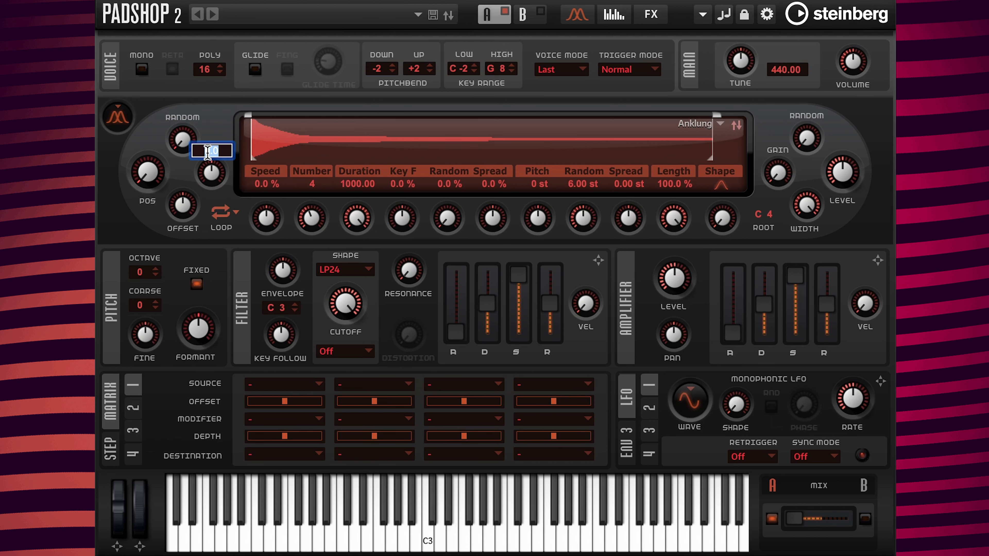
text(50)
key(Return)
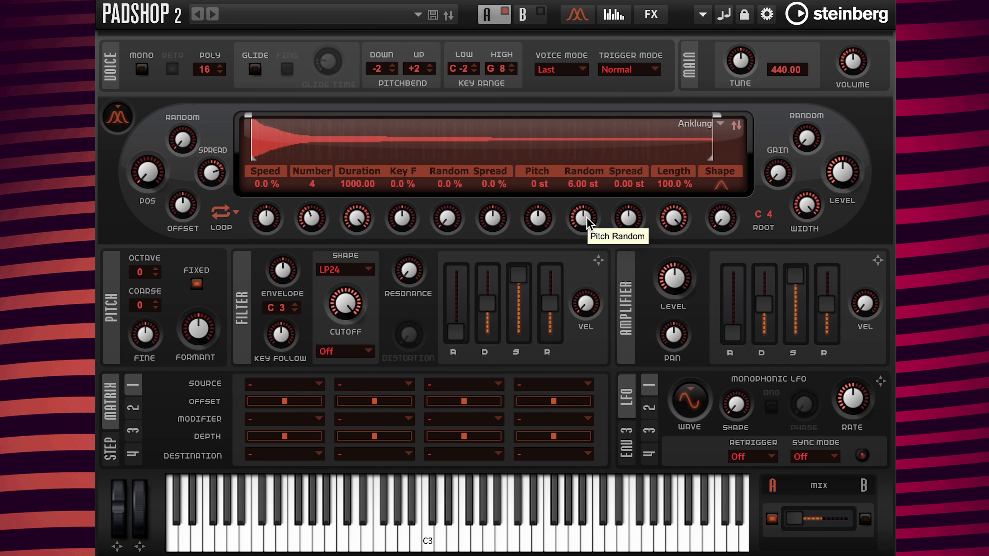
Raise the grain pitch random amount to 12 st and lower the oscillator's octave to -1.
double_click(579, 184)
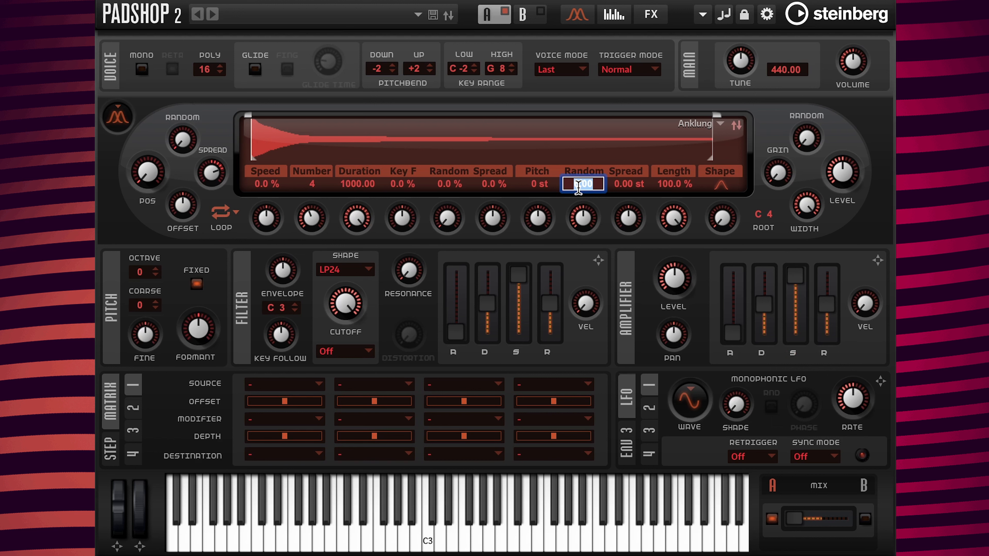
text(12)
key(Return)
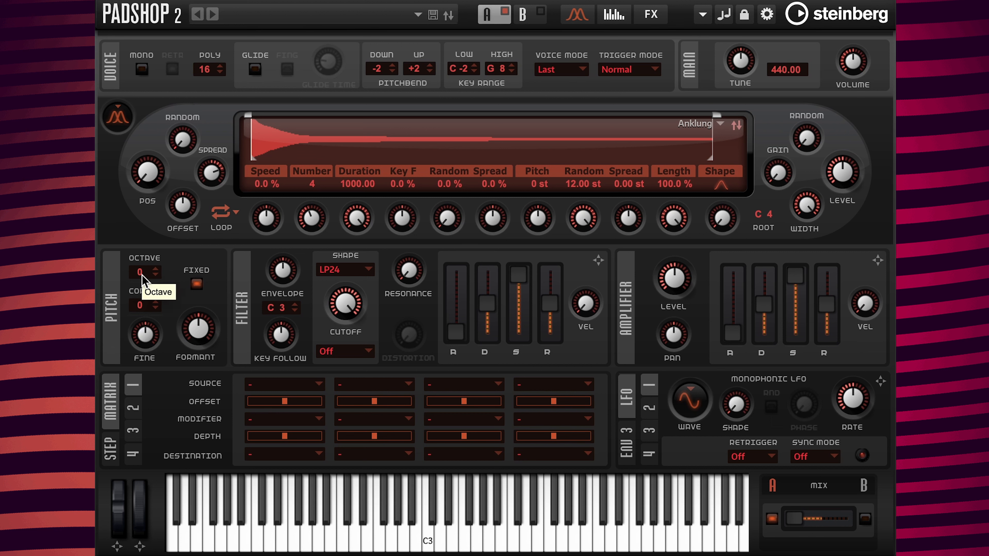
click(156, 275)
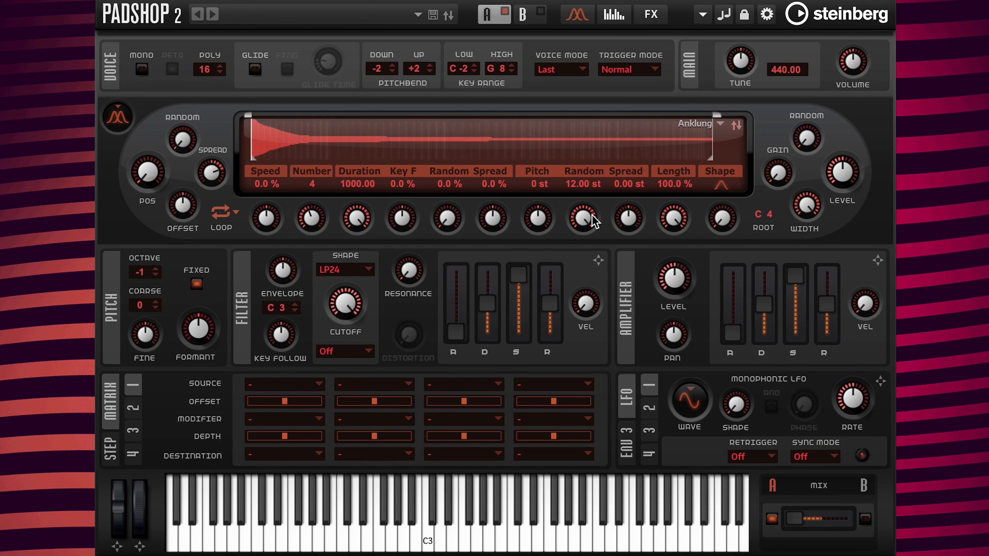
Set the grain pitch random amount to 0 st and the pitch interval to 12 st.
double_click(582, 184)
text(0)
key(Return)
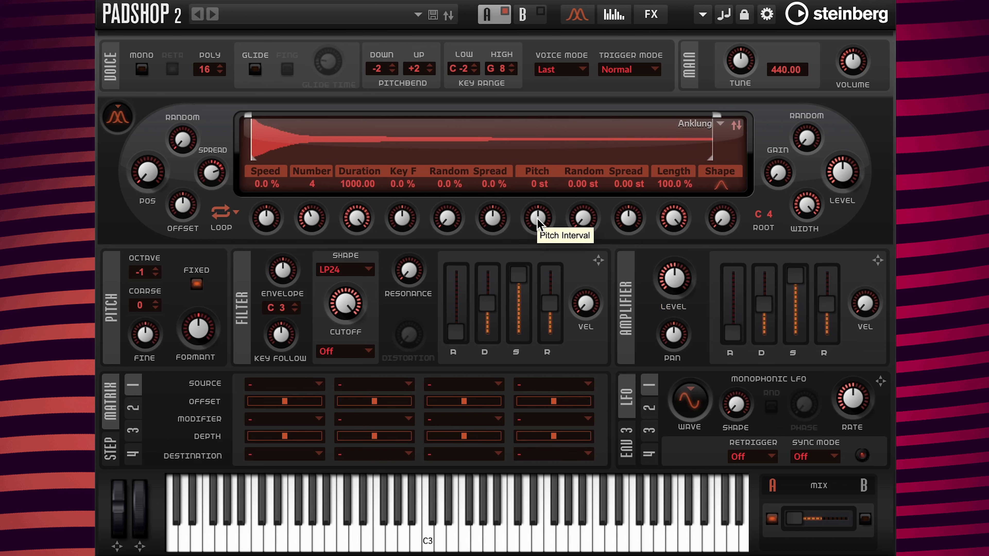
double_click(539, 184)
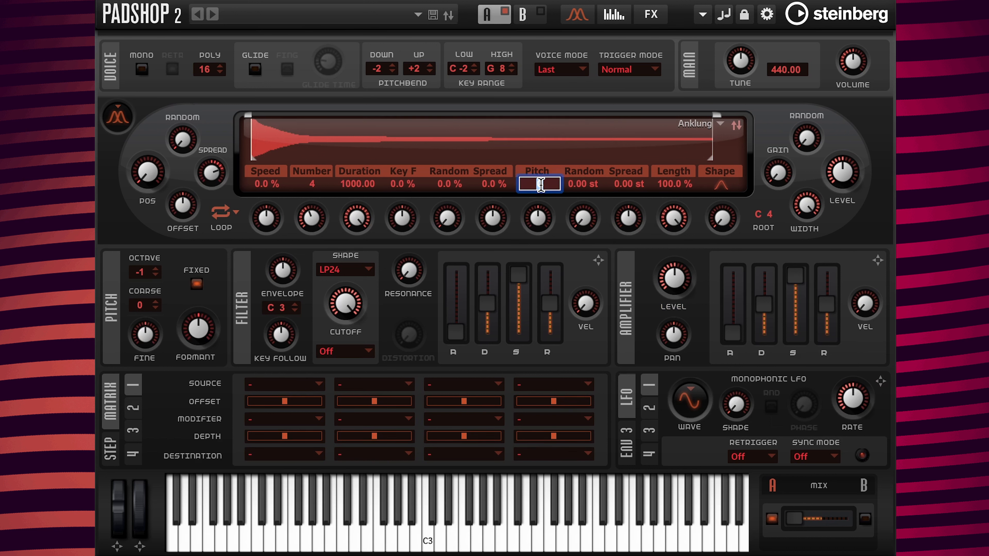
text(12)
key(Return)
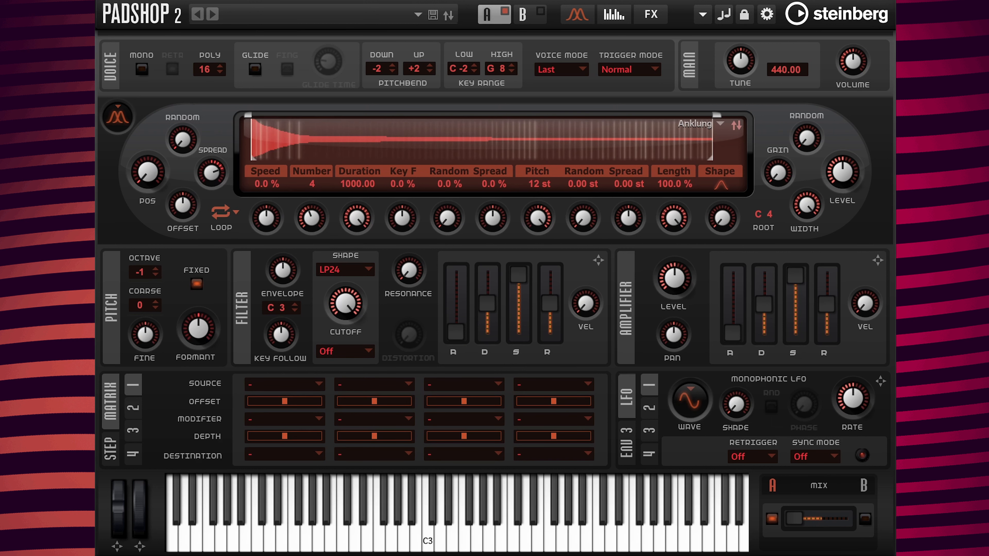
Change the grain pitch interval to -12 st.
double_click(534, 186)
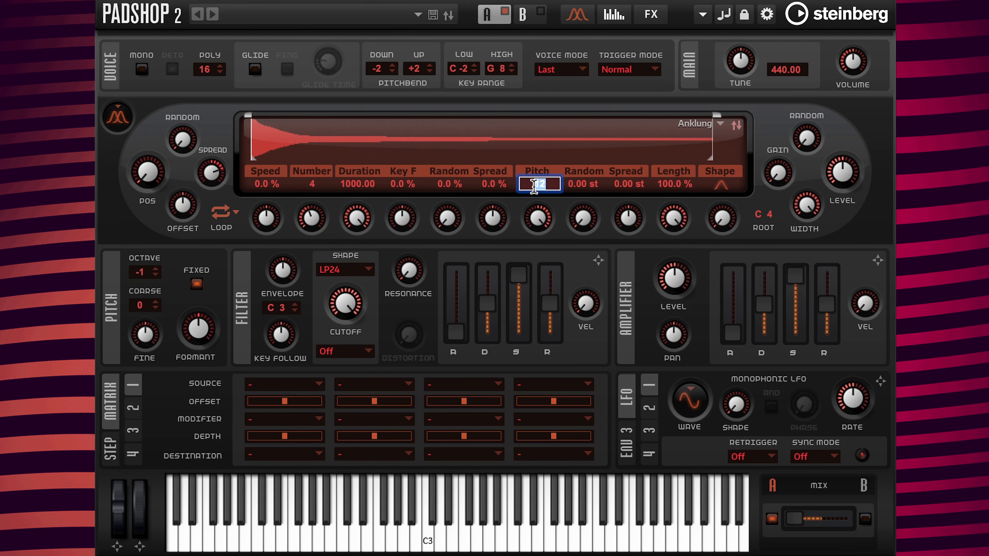
text(-12)
key(Return)
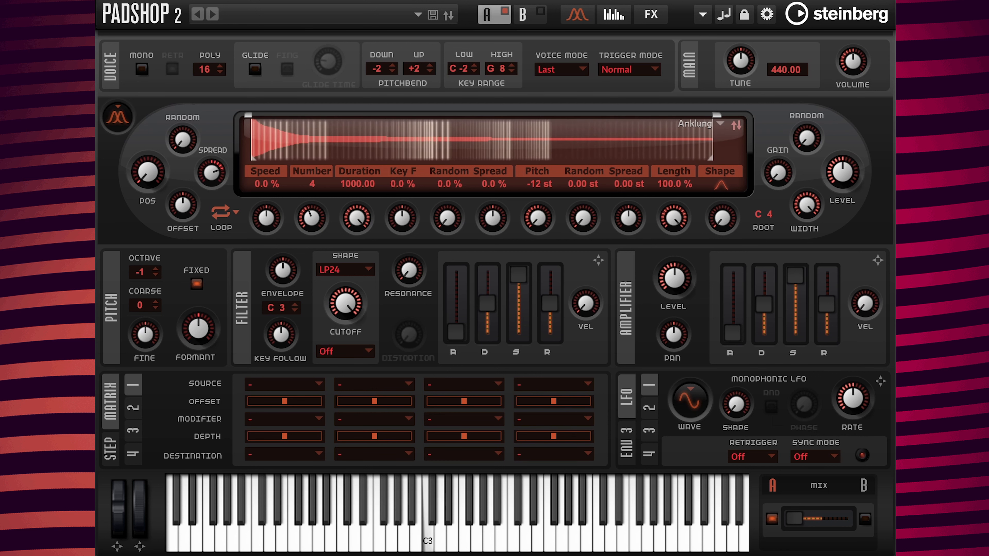
Reset the grain pitch interval to 0 st and set the pitch random amount back to 12 st.
double_click(539, 185)
text(0)
key(Return)
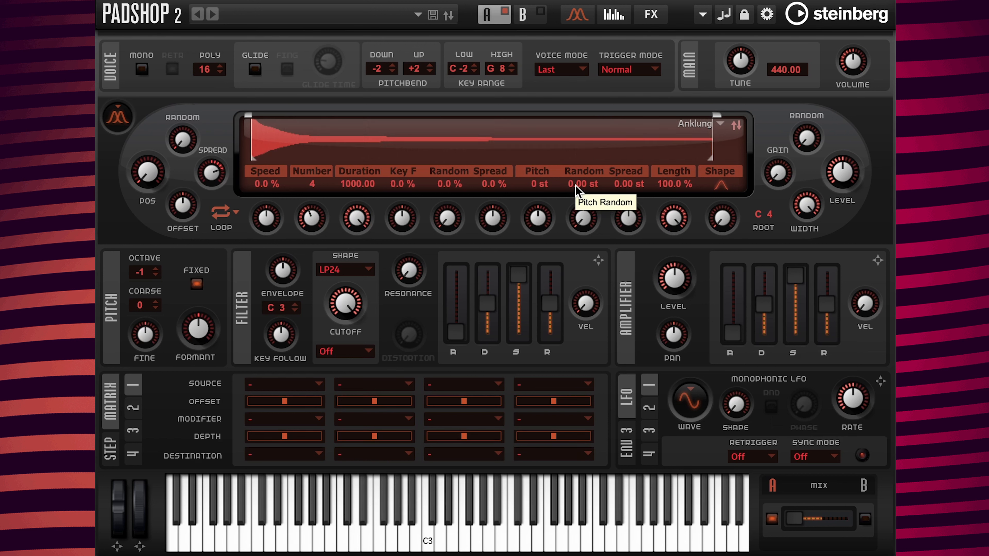
double_click(575, 184)
text(12)
key(Return)
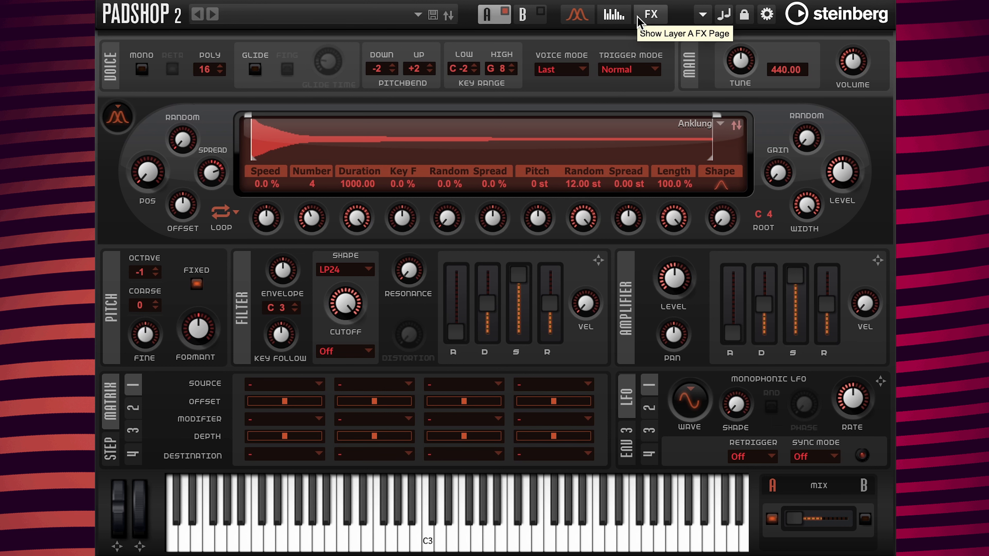
Turn on layer A's delay effect and load its Slow Fade Away preset.
click(648, 15)
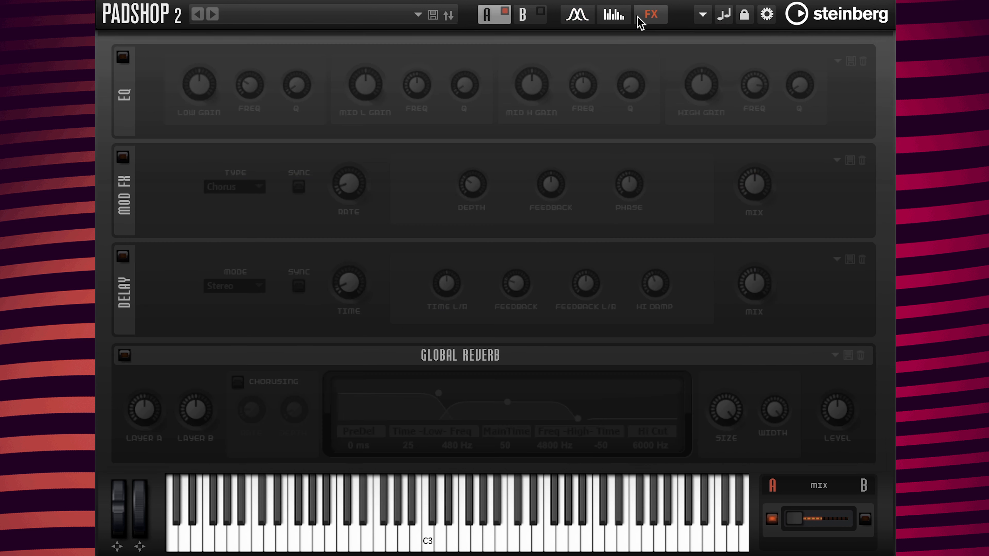
click(126, 256)
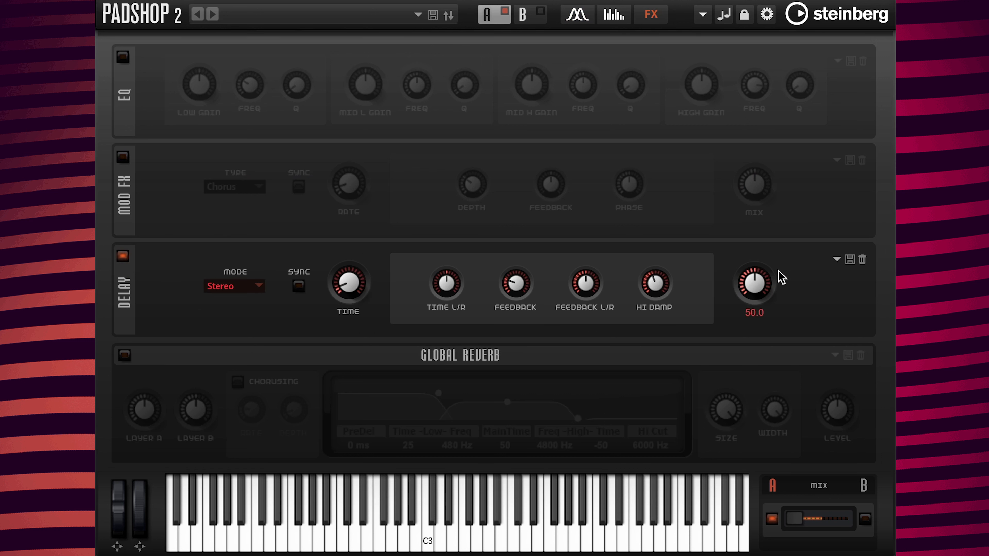
click(836, 259)
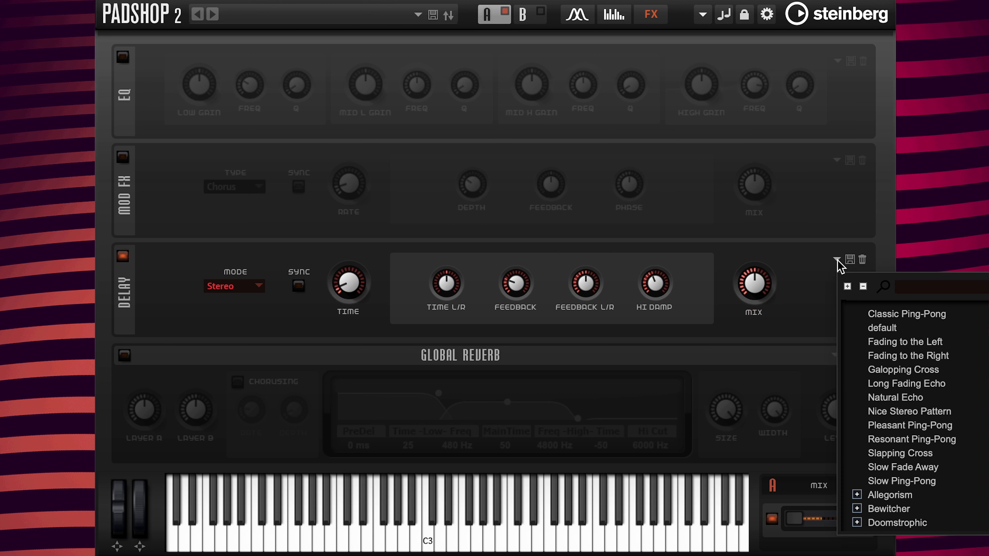
click(901, 468)
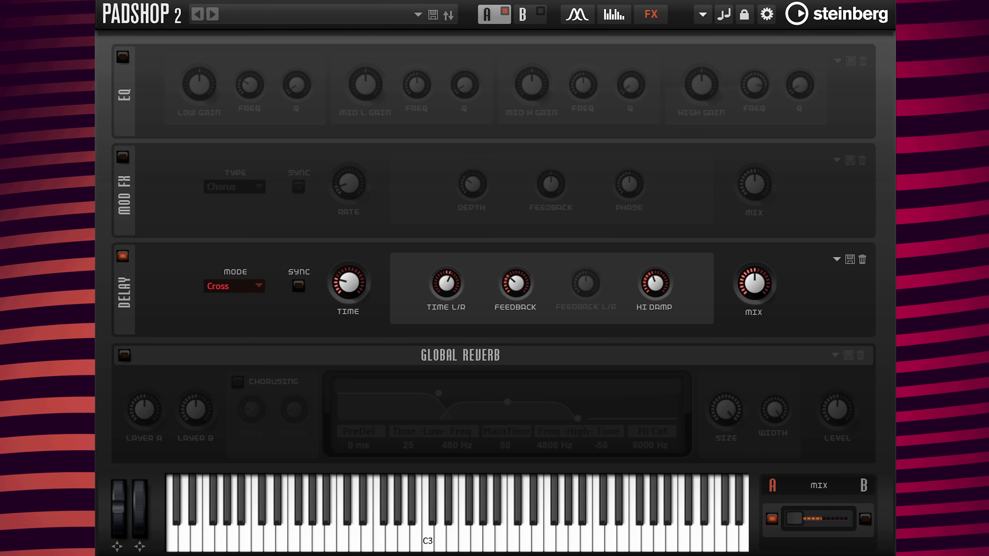
Set the delay's mix to 25.
mouse_move(758, 314)
double_click(759, 313)
text(25)
key(Return)
Turn on the global reverb and load its Chorusing Large preset.
click(124, 355)
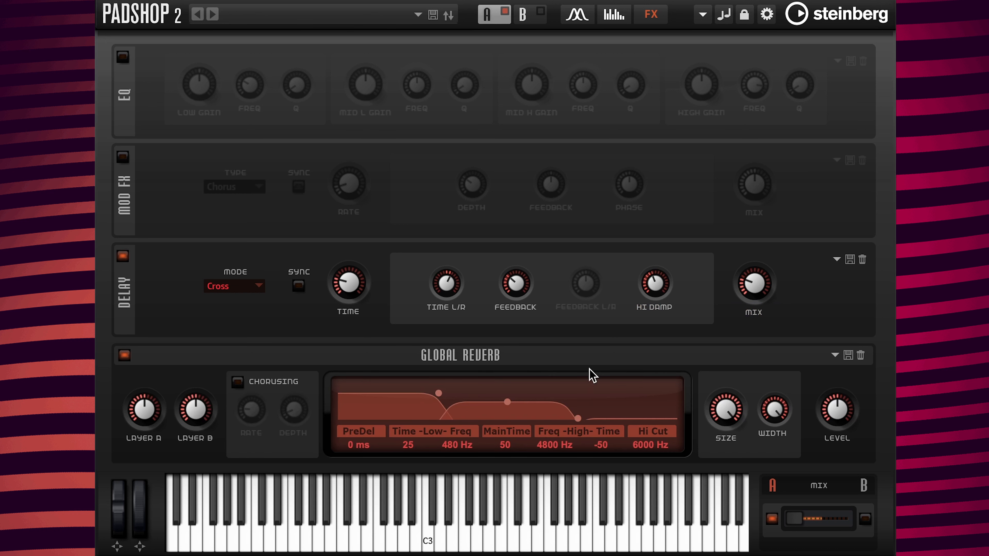
click(833, 356)
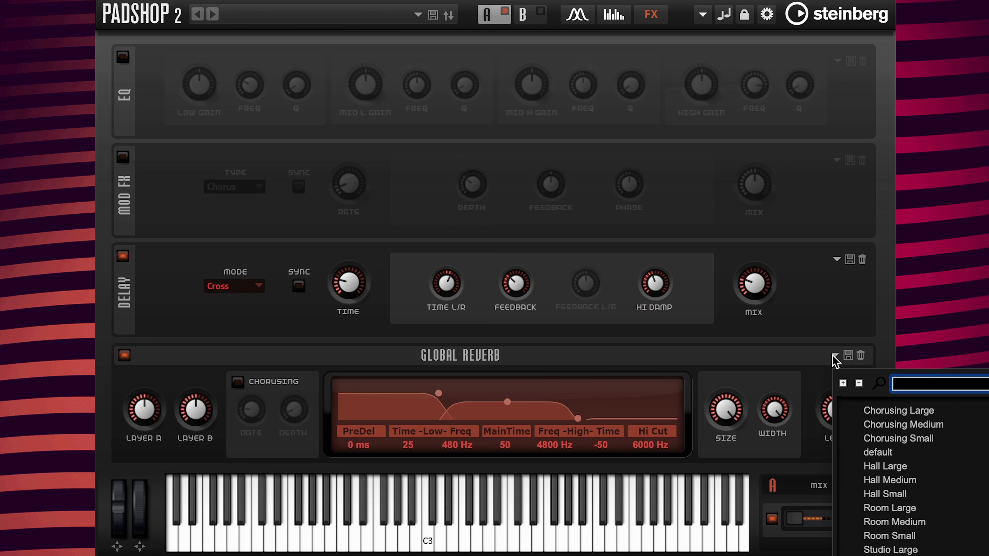
click(918, 412)
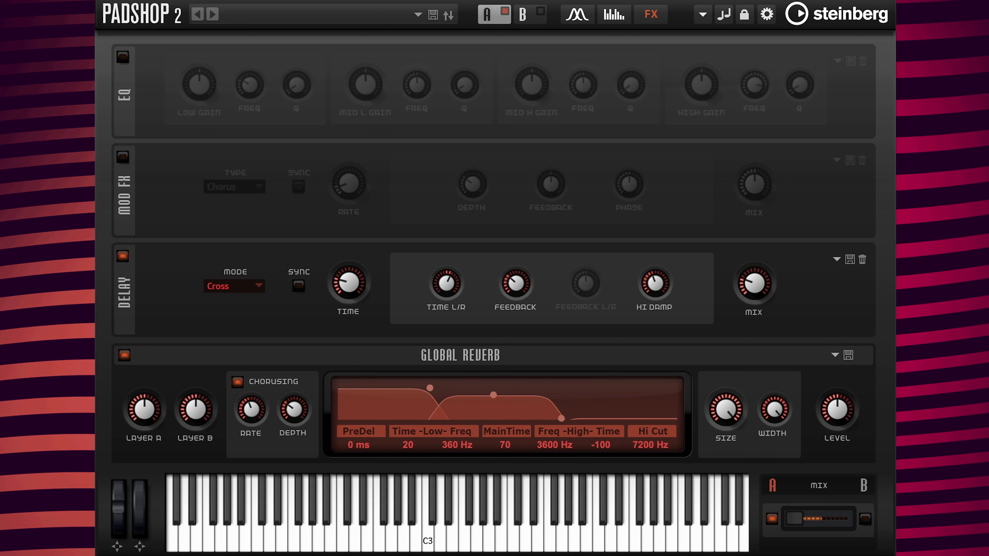
Return to layer A's synth page and enable modulation wheel control of the grain pitch random amount.
click(571, 17)
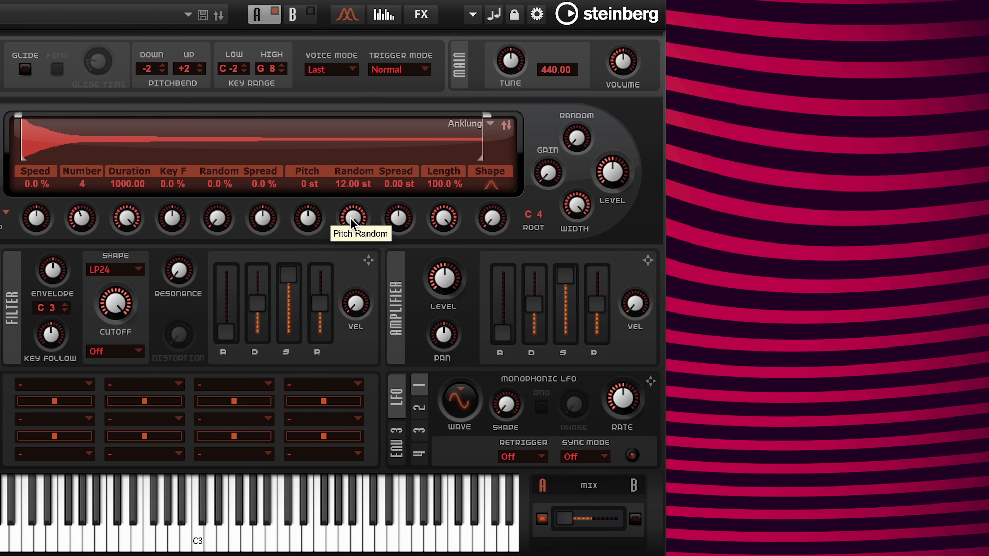
right_click(351, 222)
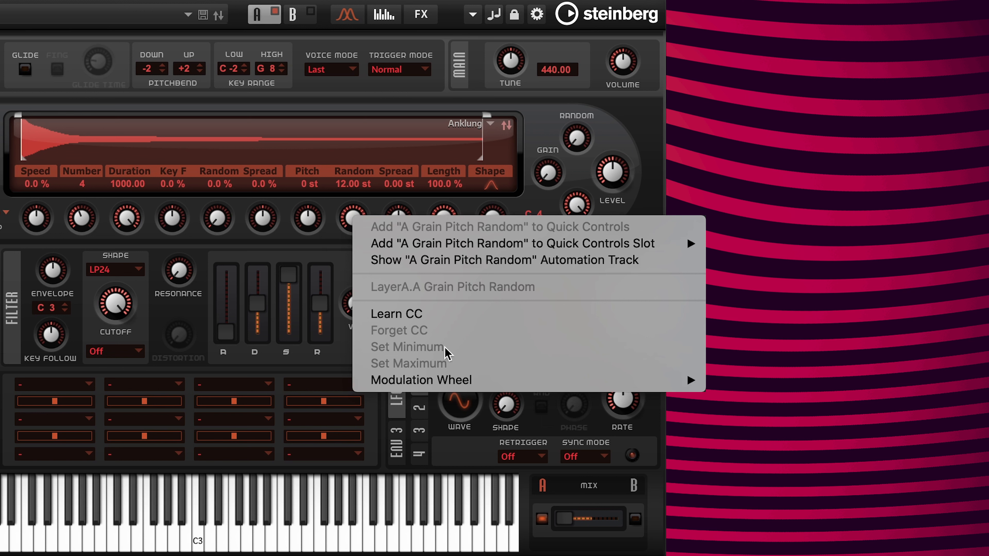
mouse_move(468, 380)
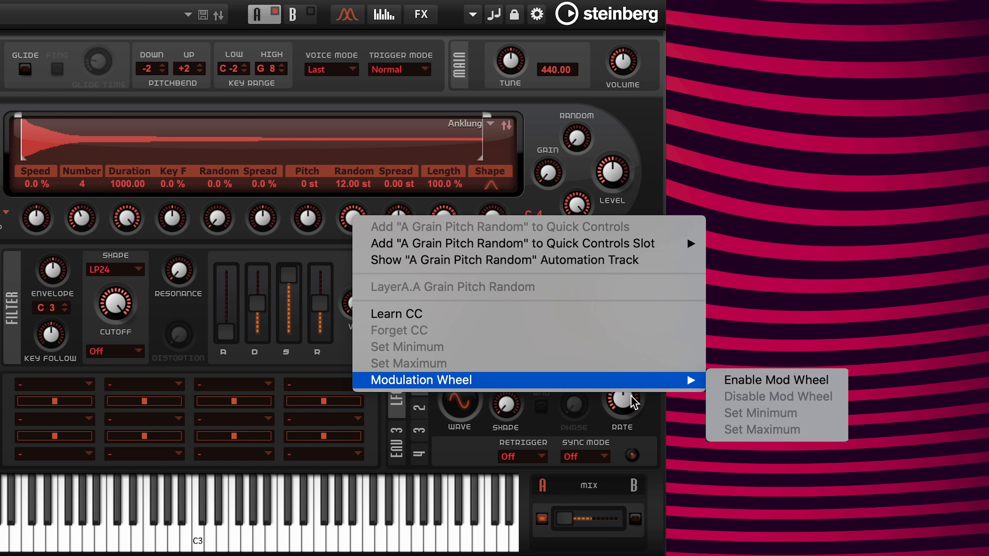
click(748, 381)
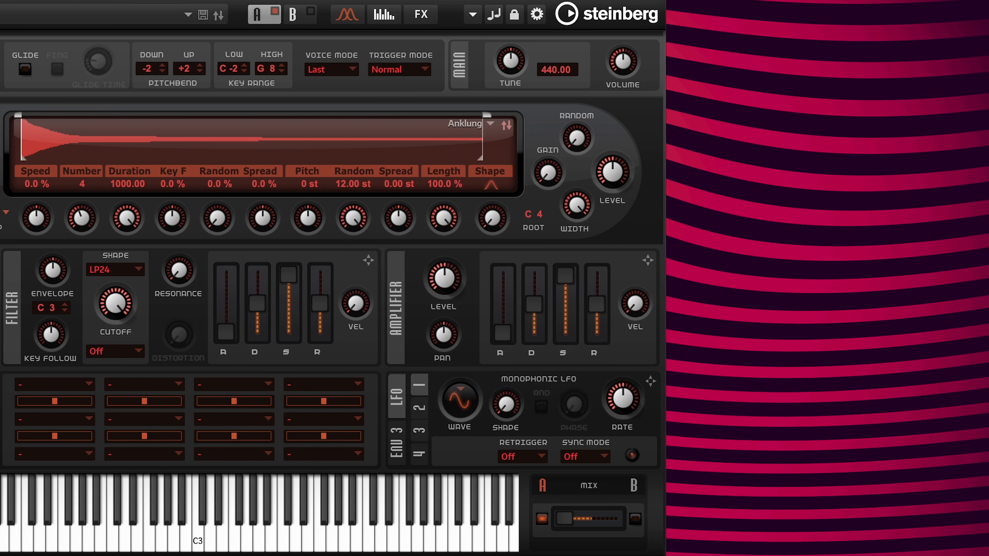
Store the current grain pitch random amount as the minimum of its modulation wheel range.
right_click(347, 226)
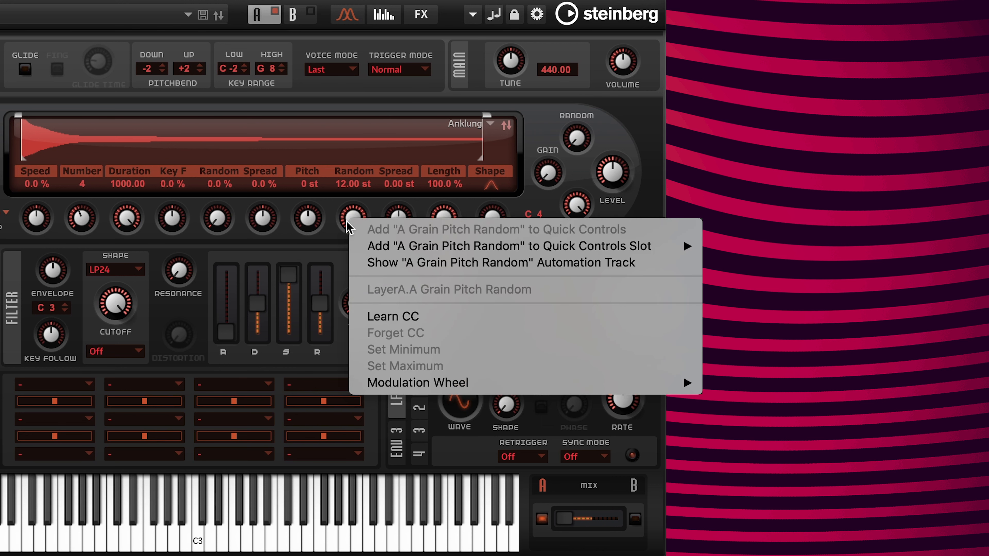
mouse_move(389, 381)
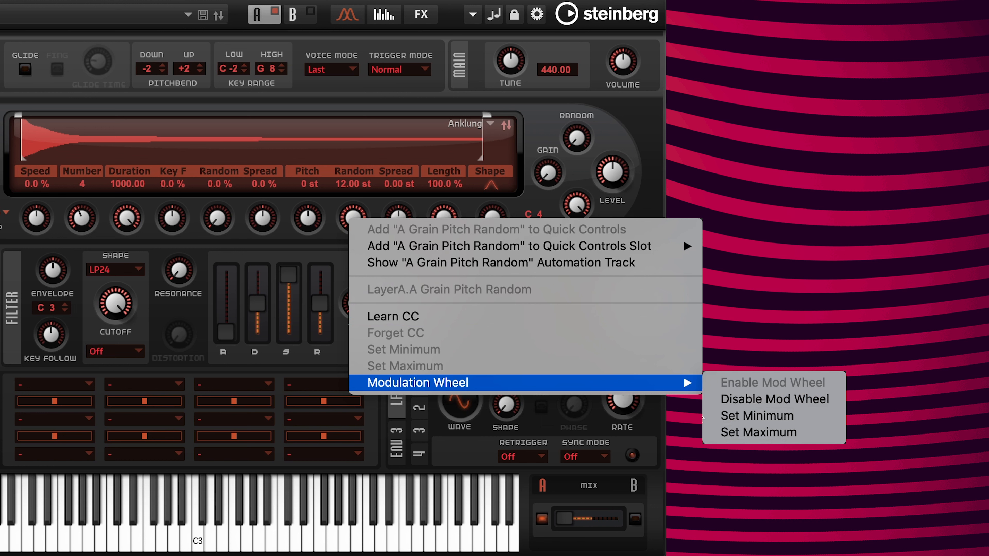
click(730, 418)
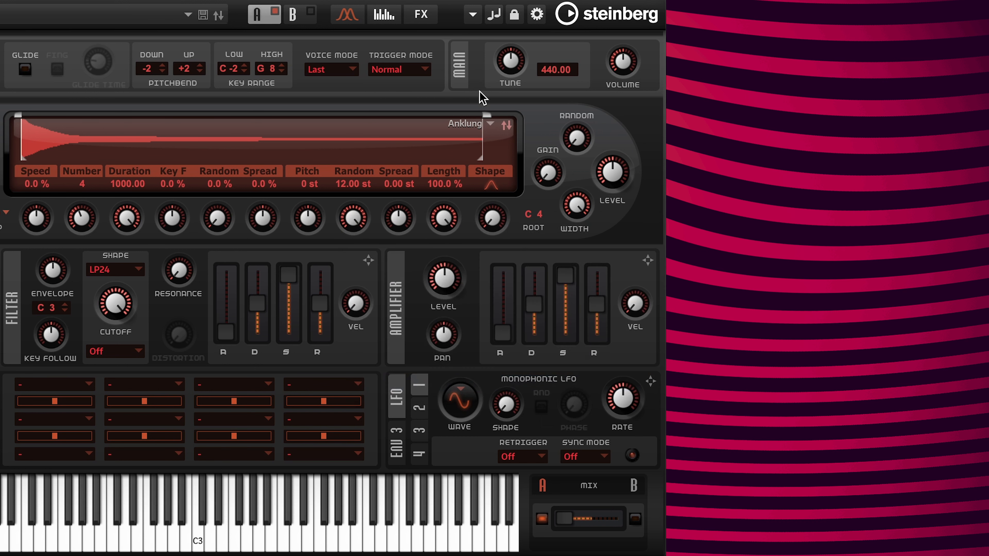
Set the grain pitch random amount to 6 st and store it as the modulation wheel maximum.
double_click(363, 185)
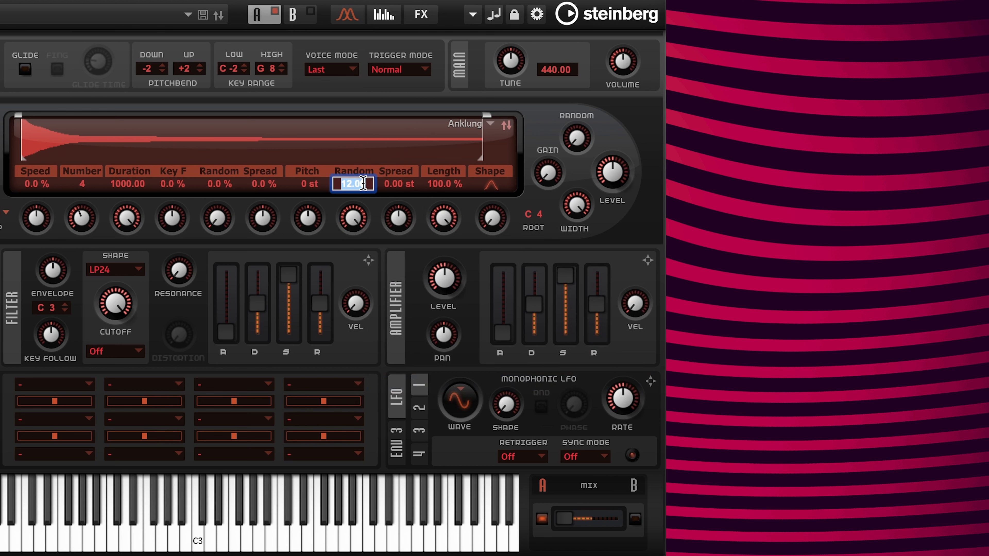
text(6)
key(Return)
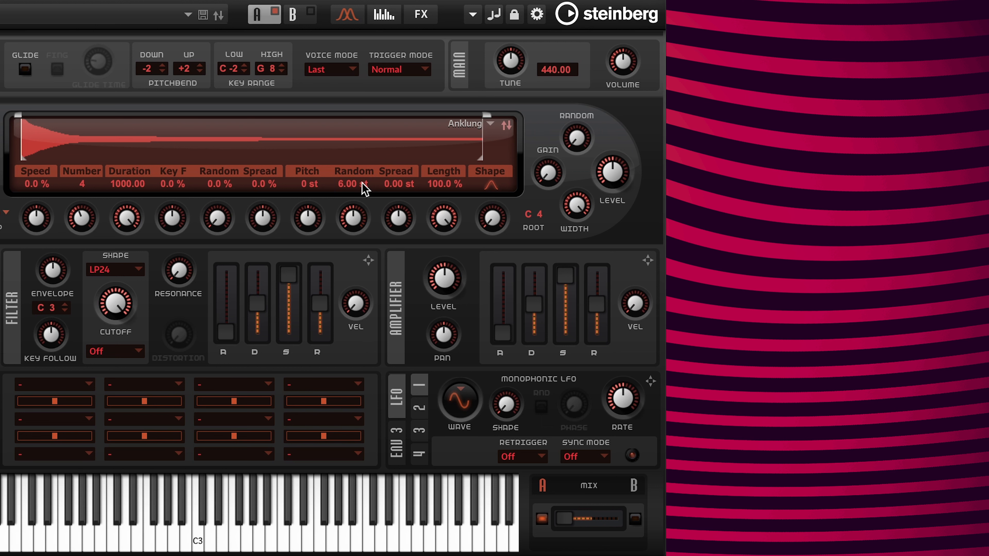
right_click(354, 212)
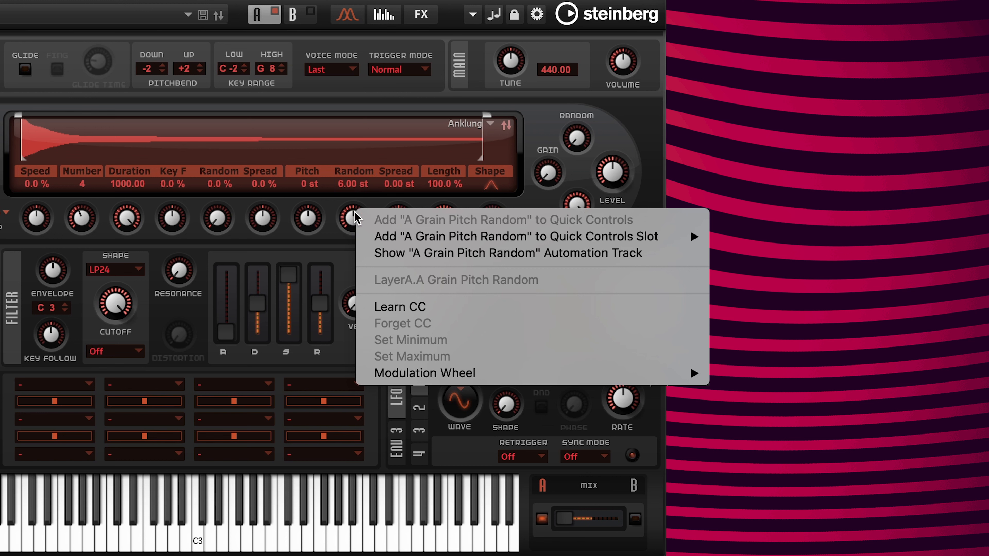
mouse_move(637, 380)
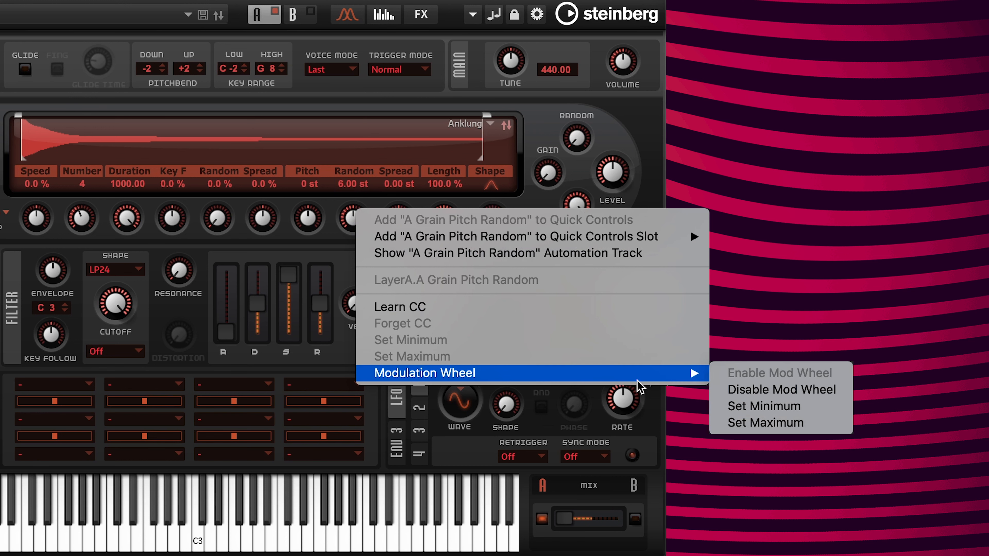
click(771, 423)
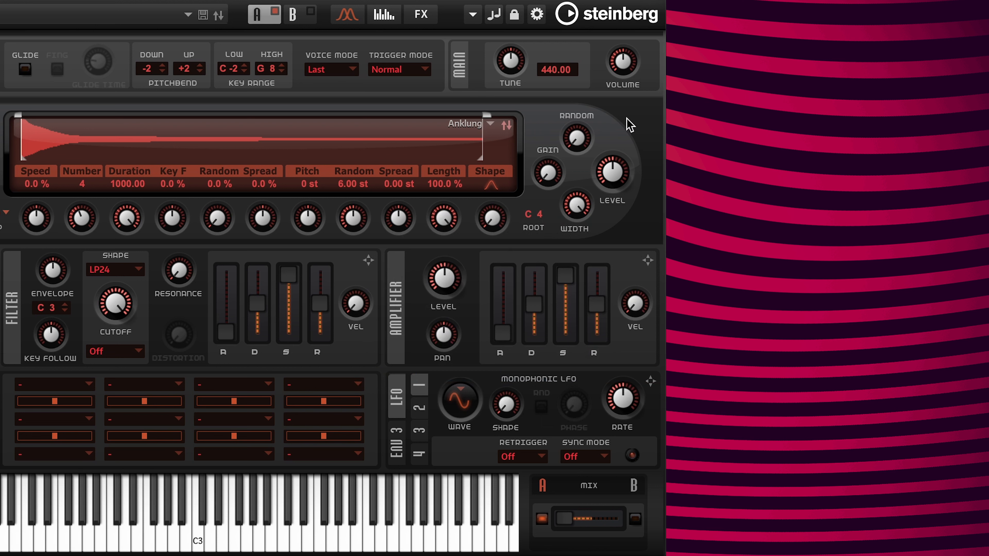
Enable modulation wheel control of the grain pitch interval and store its current value as the wheel's minimum.
right_click(312, 218)
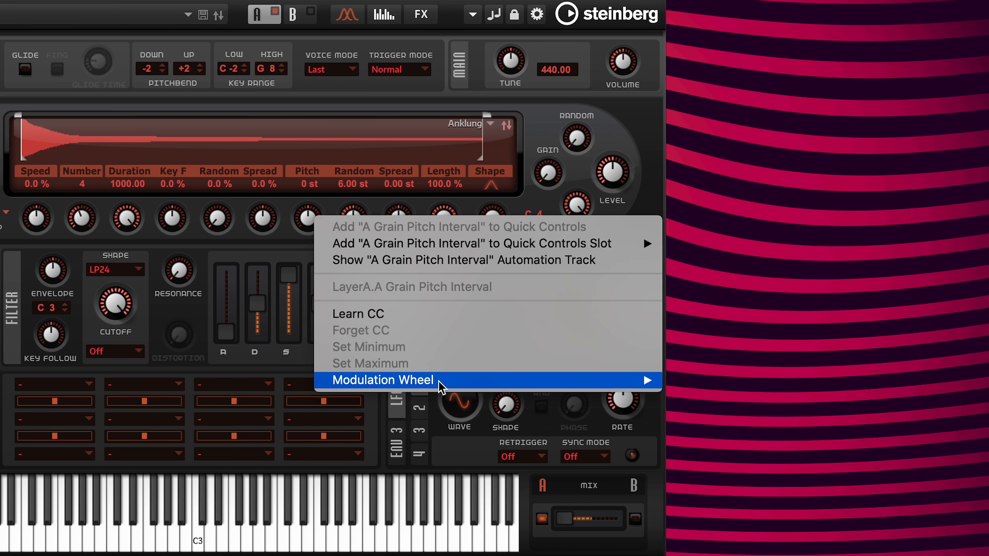
mouse_move(439, 383)
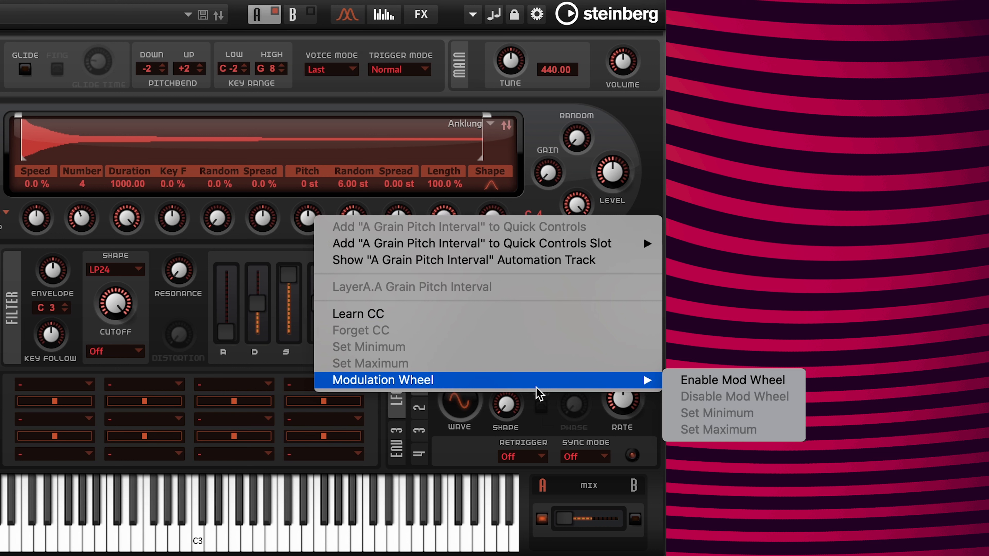
click(721, 385)
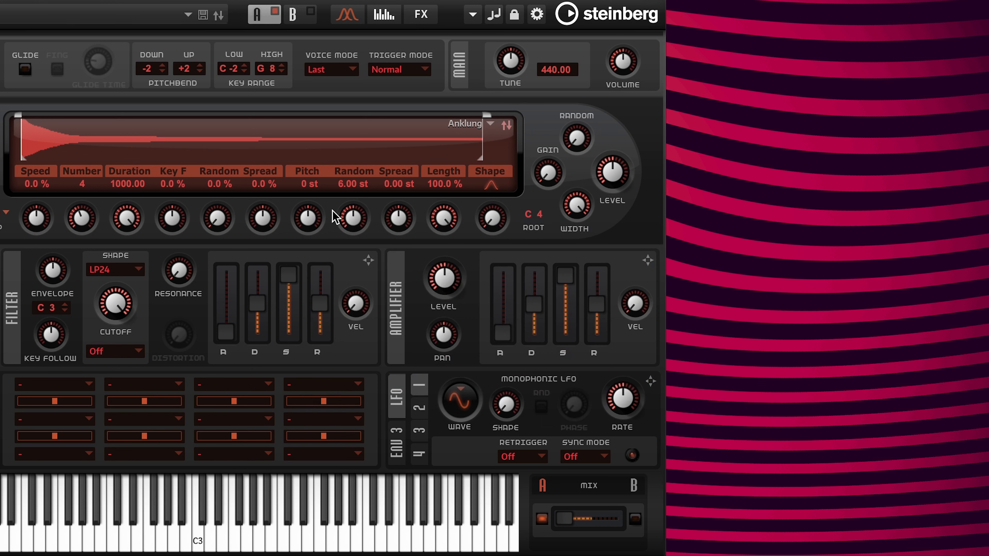
right_click(307, 229)
mouse_move(407, 381)
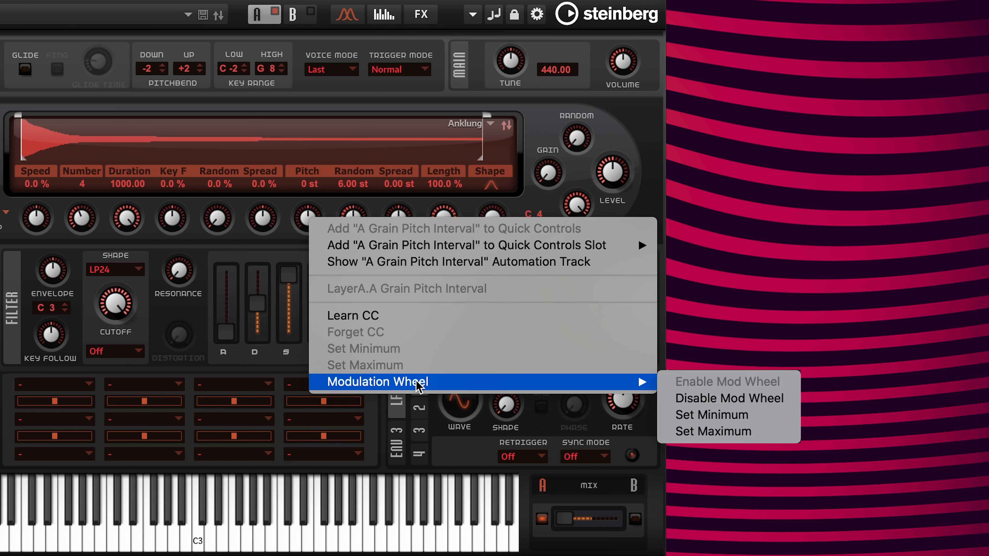
click(754, 415)
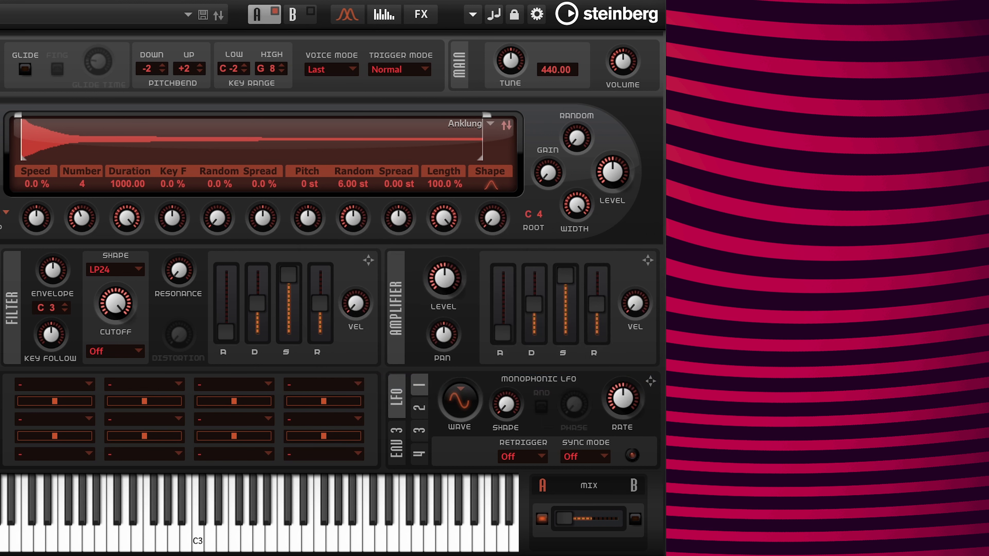
Set the grain pitch interval to 12 st and store it as the modulation wheel maximum.
double_click(303, 184)
text(12)
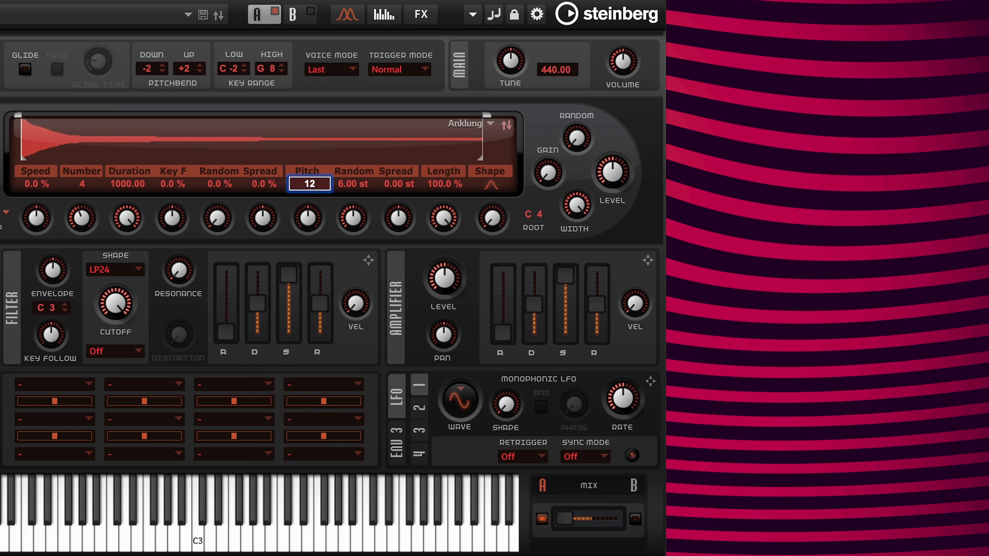
key(Return)
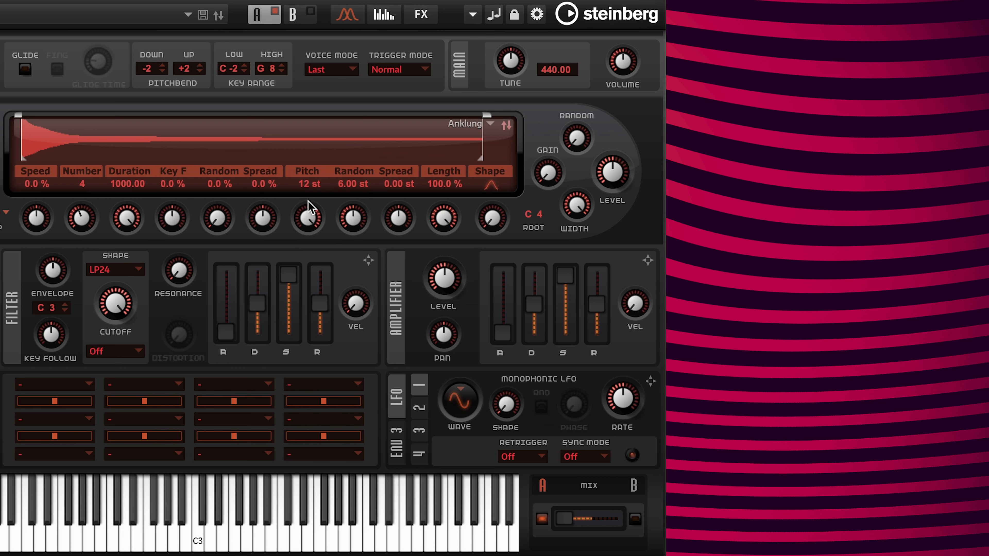
right_click(308, 215)
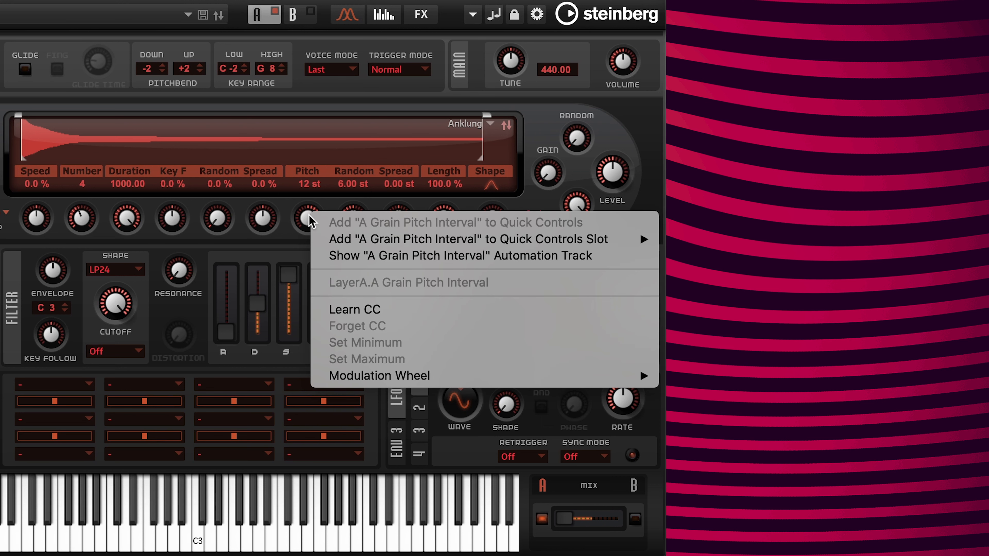
mouse_move(441, 375)
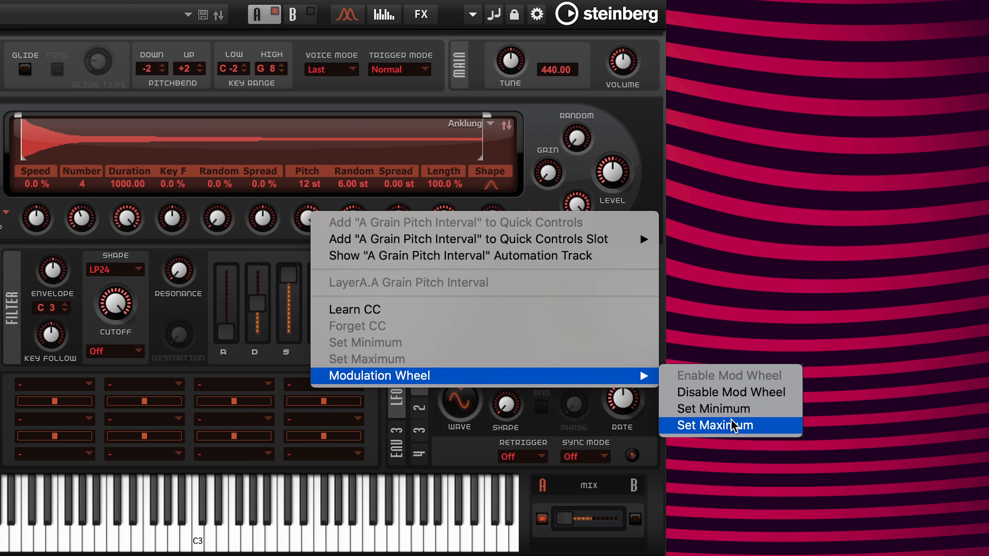
click(761, 428)
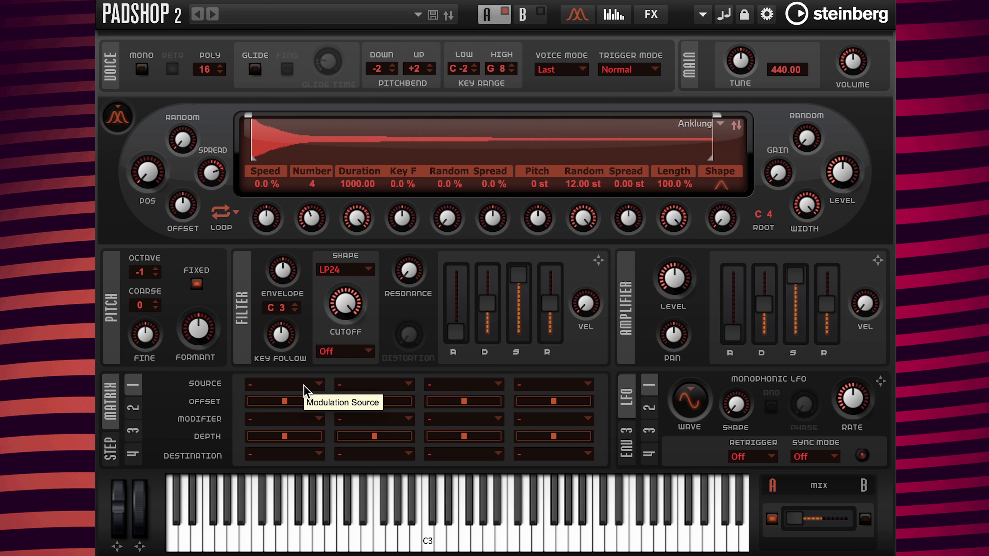
Route Aftertouch to Pitch in the first slot of the modulation matrix and raise its depth above zero.
click(303, 387)
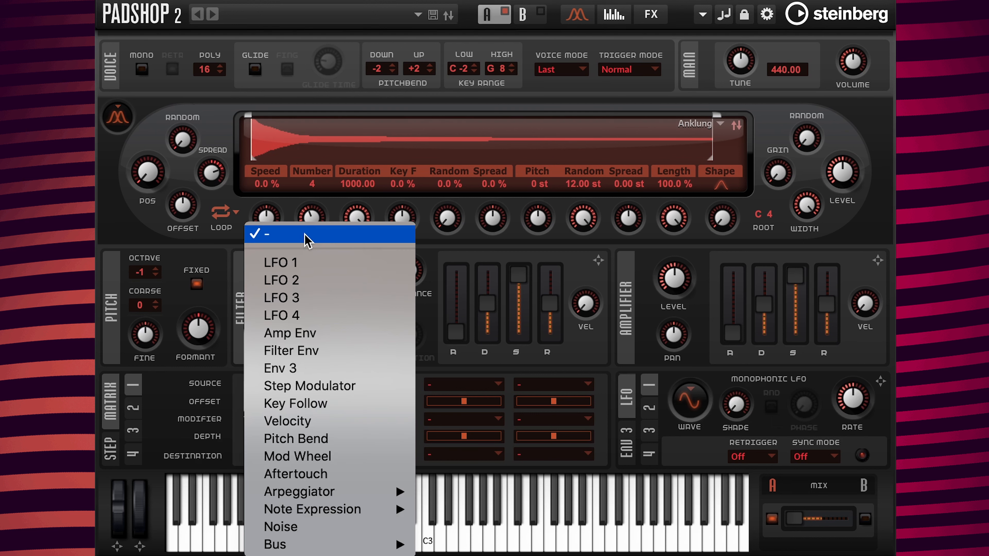
click(320, 475)
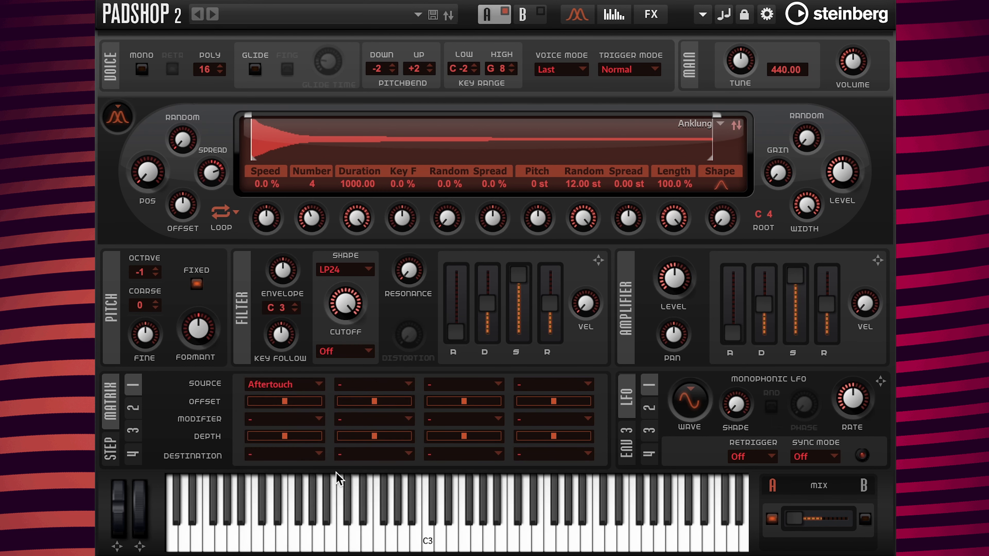
click(295, 459)
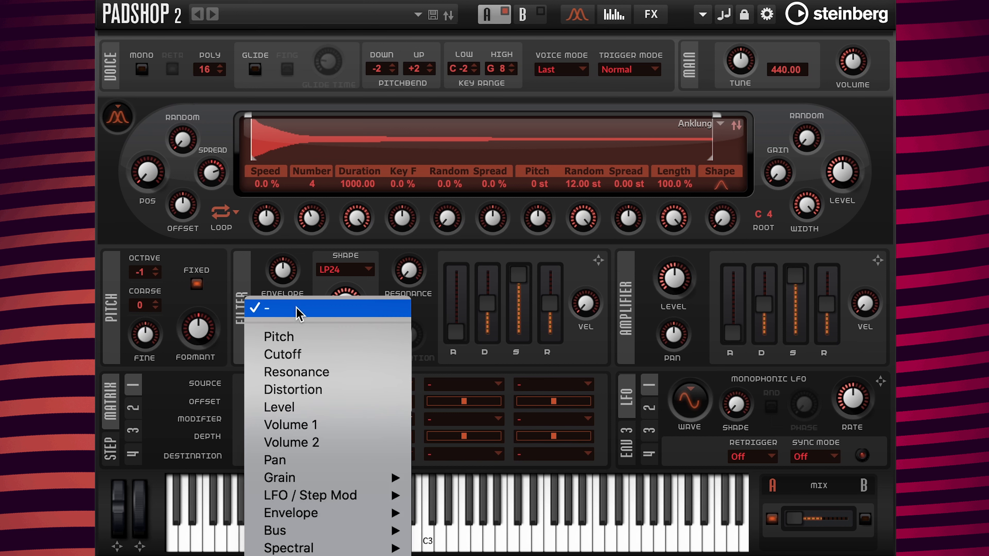
click(299, 336)
mouse_move(300, 441)
drag(300, 437, 302, 438)
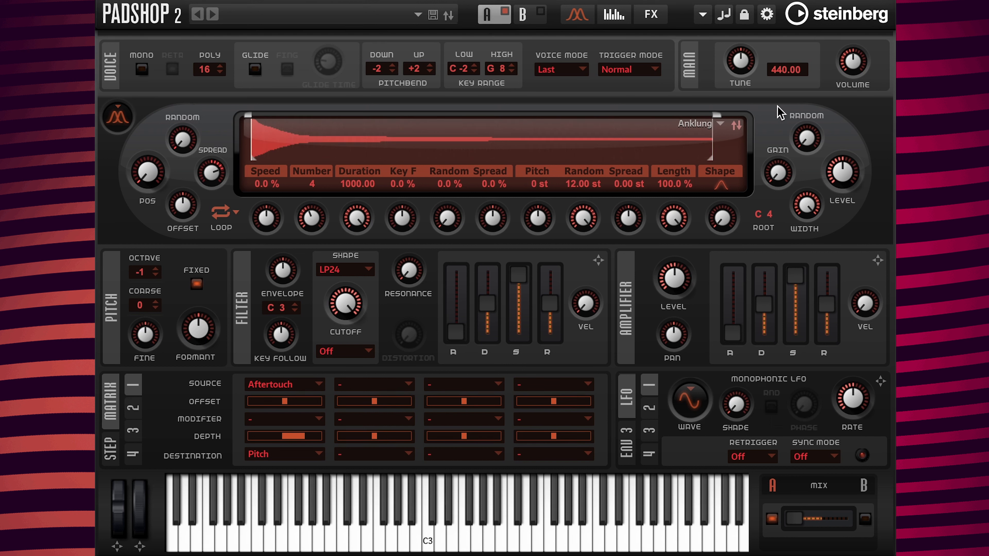
Replace the layer's sample with Bell from Padshop's 03 Instruments folder.
click(722, 125)
click(742, 196)
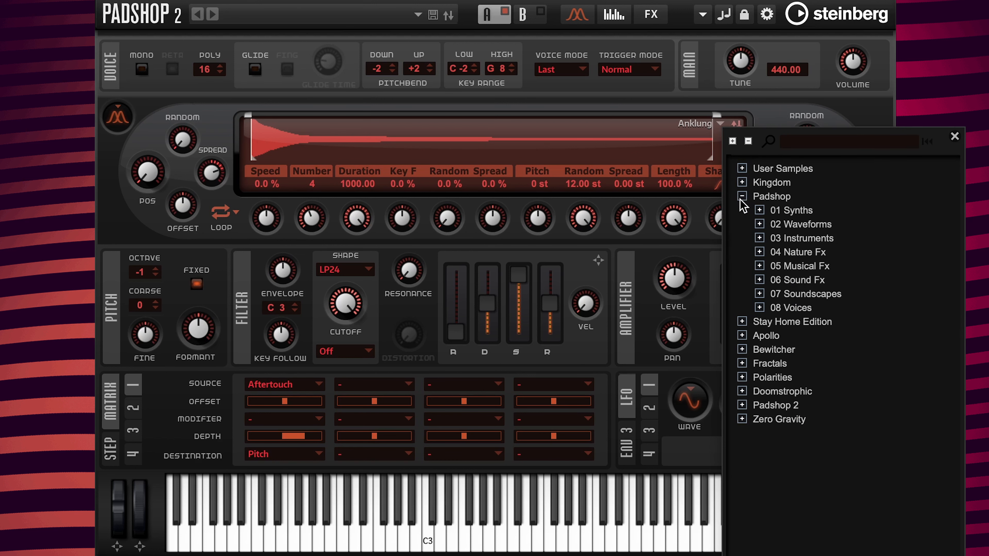
click(759, 238)
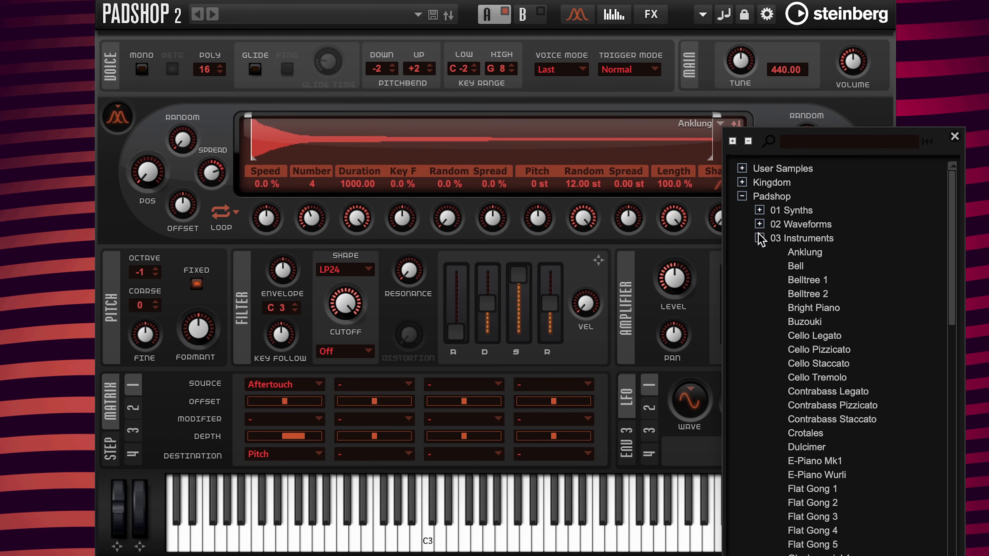
double_click(800, 268)
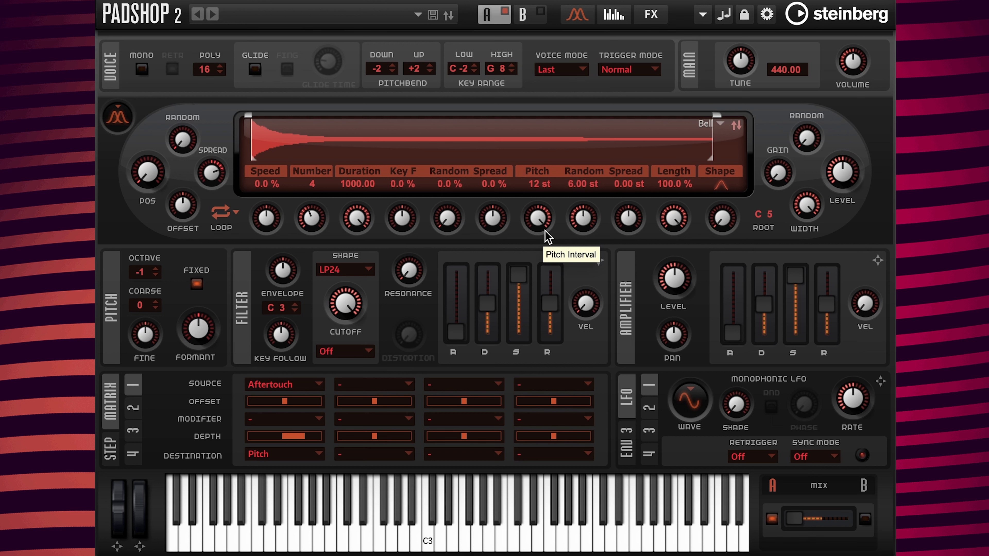
Set the grain pitch interval to -6 st and lower the layer's octave to -2.
double_click(541, 184)
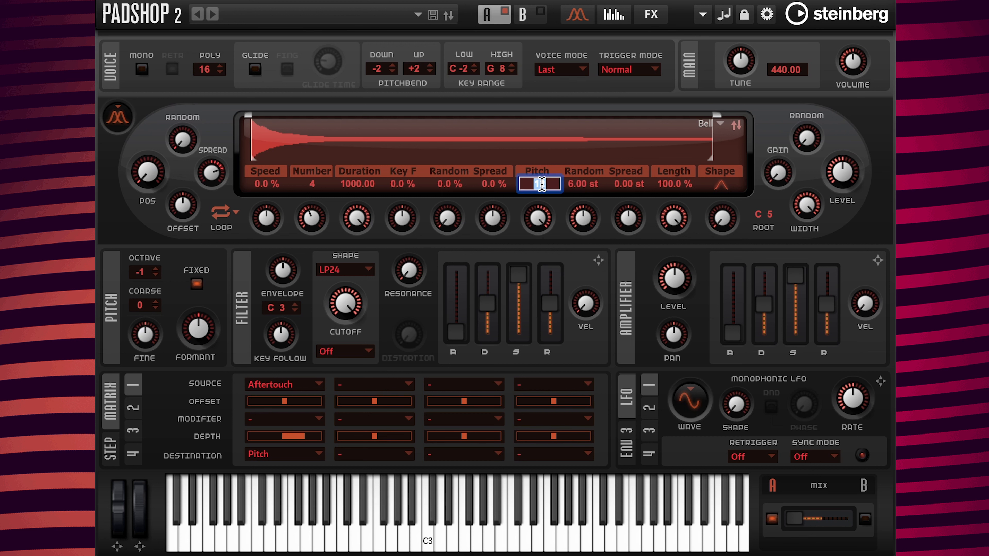
text(-6)
key(Return)
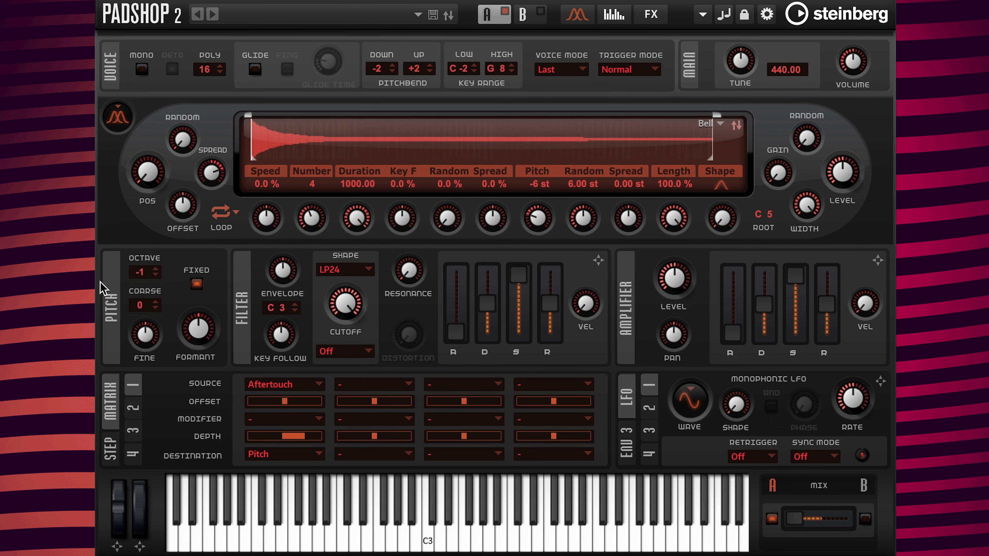
click(156, 275)
Load the Bright Piano sample from Padshop's 03 Instruments folder and raise the layer's octave to -1.
click(719, 125)
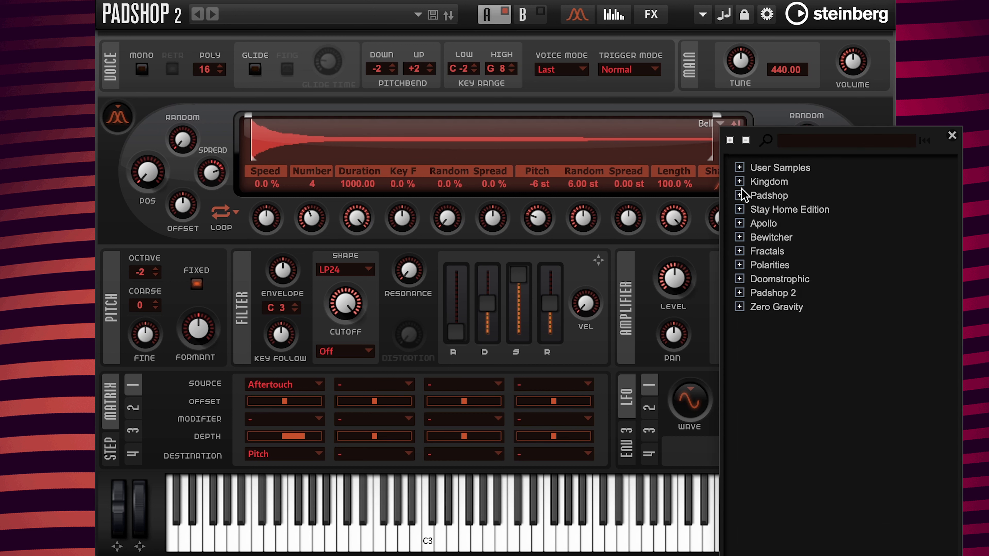
click(739, 195)
click(756, 236)
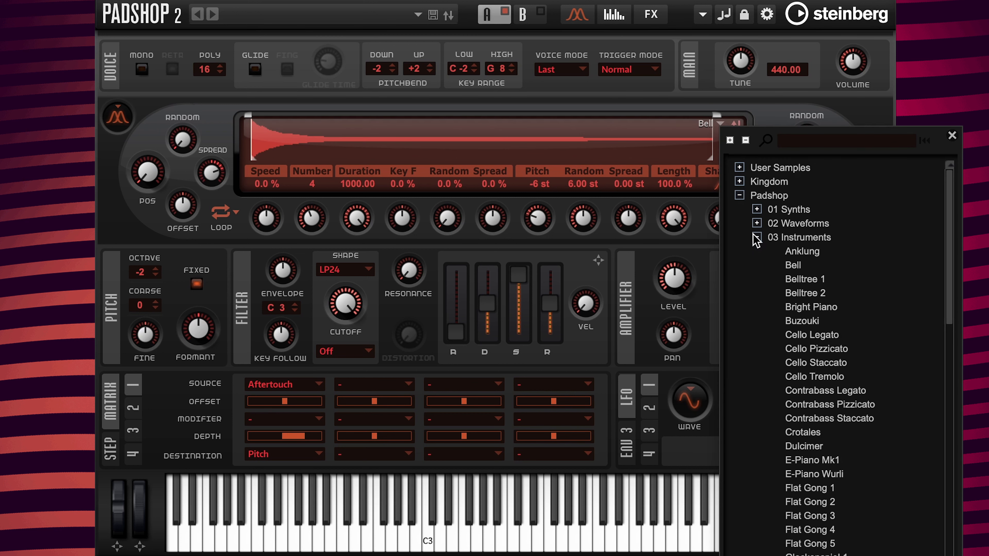
double_click(818, 306)
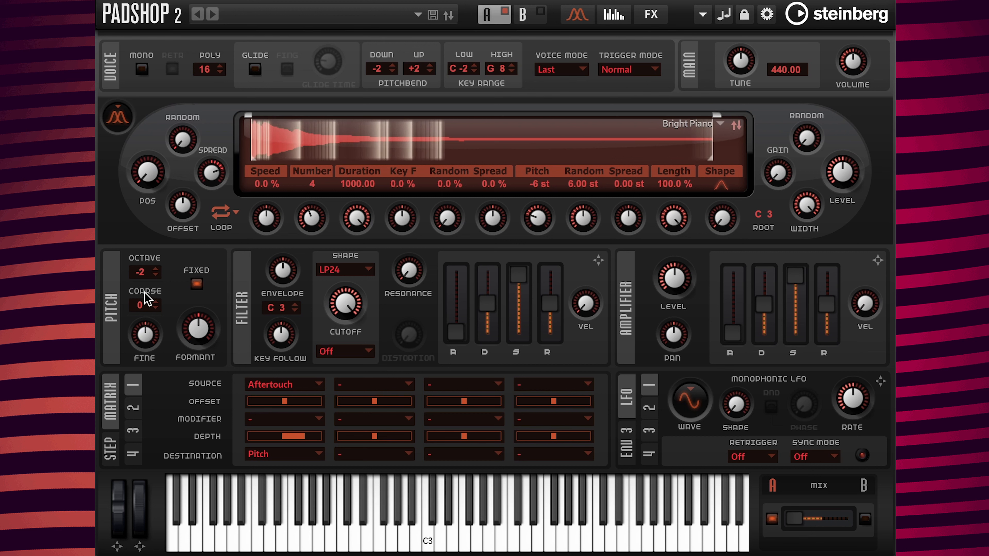
click(156, 269)
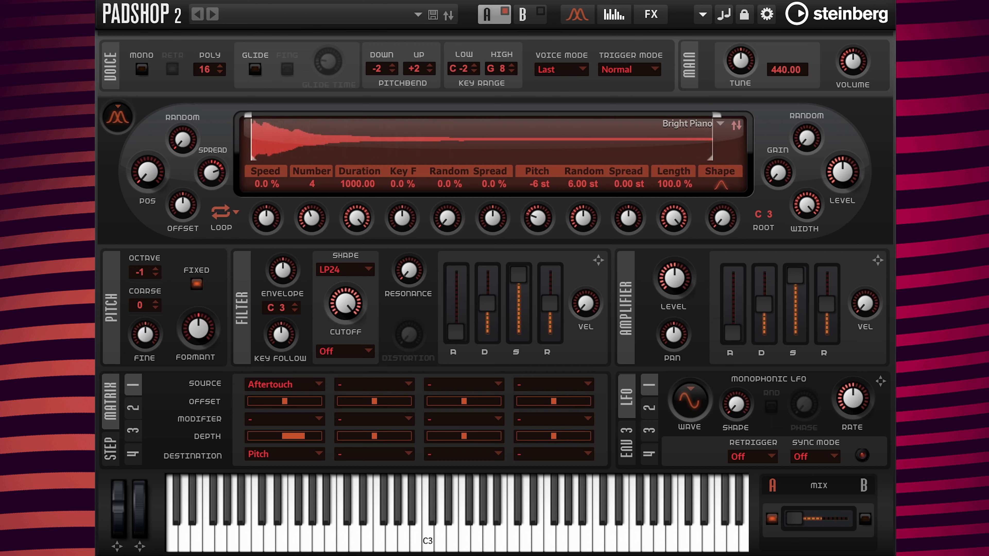